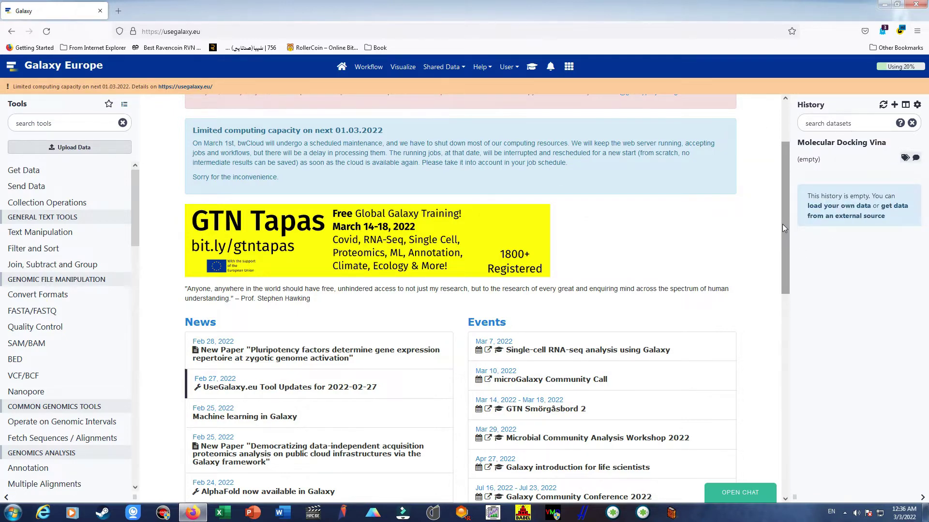
# Look through the data import tools in the Get Data category and collapse it again.
pyautogui.moveTo(782, 224); pyautogui.dragTo(785, 195)
pyautogui.scroll(-3, 698, 302)
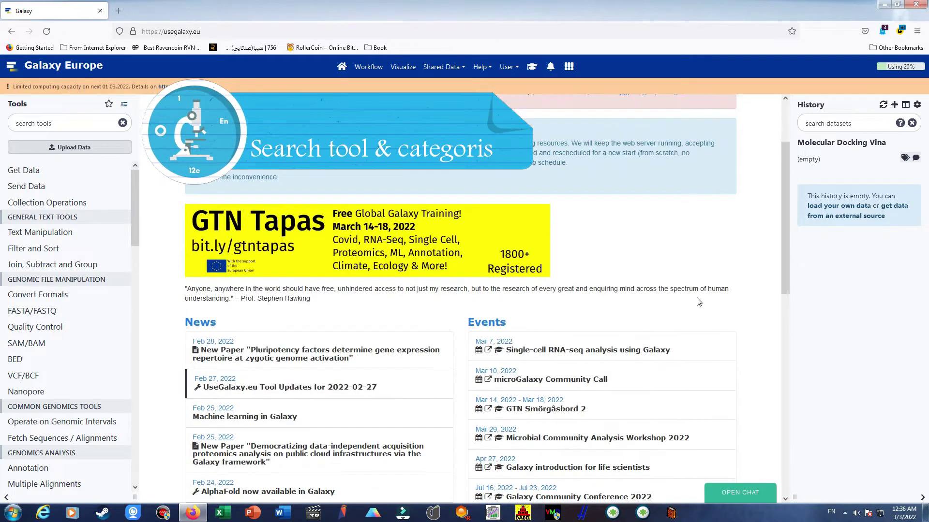
pyautogui.click(32, 173)
pyautogui.scroll(-5, 44, 241)
pyautogui.scroll(-6, 47, 304)
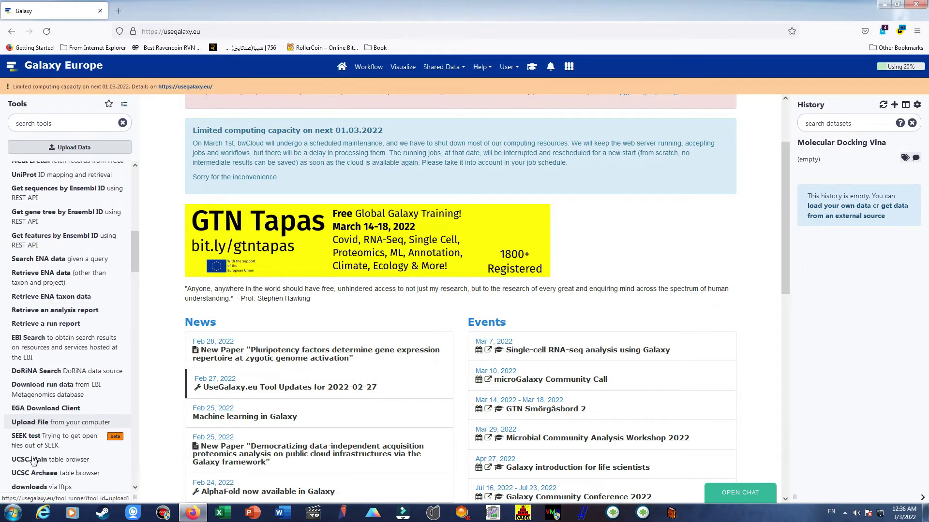
pyautogui.scroll(-5, 42, 387)
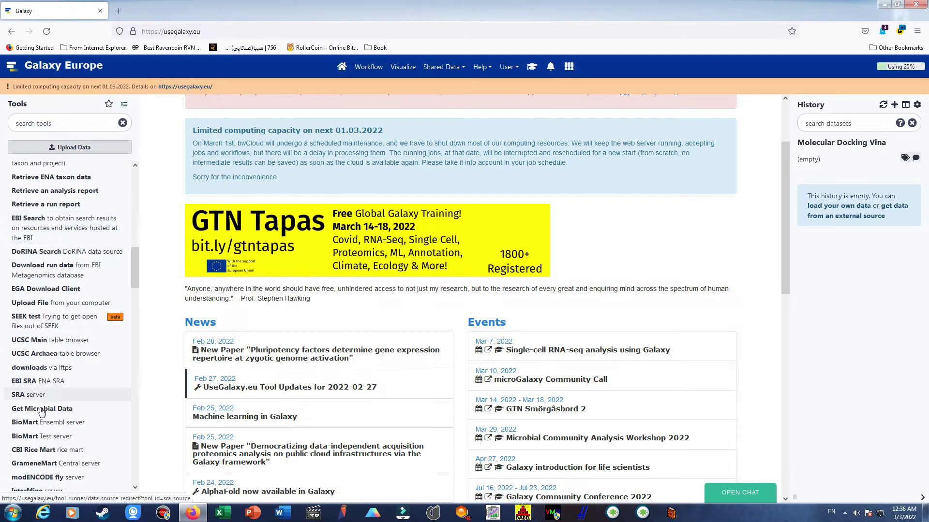
pyautogui.scroll(-3, 42, 403)
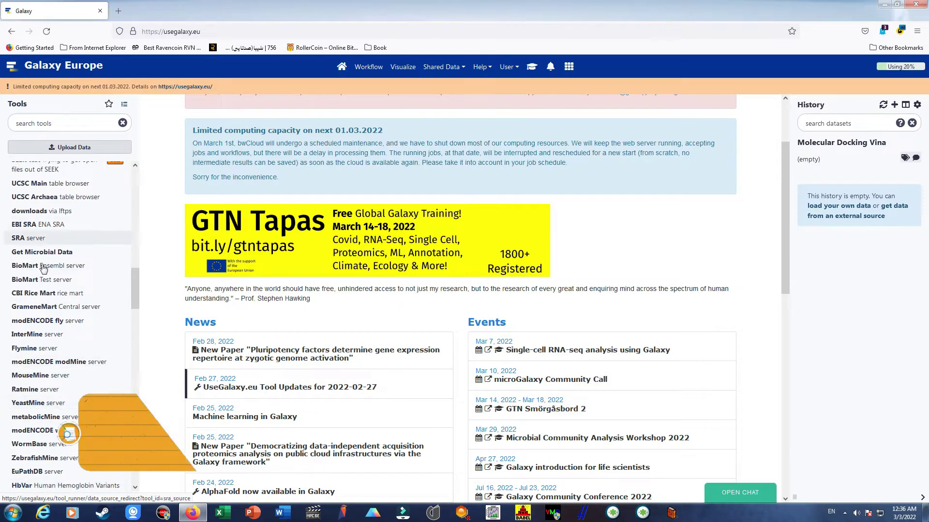
pyautogui.scroll(15, 44, 268)
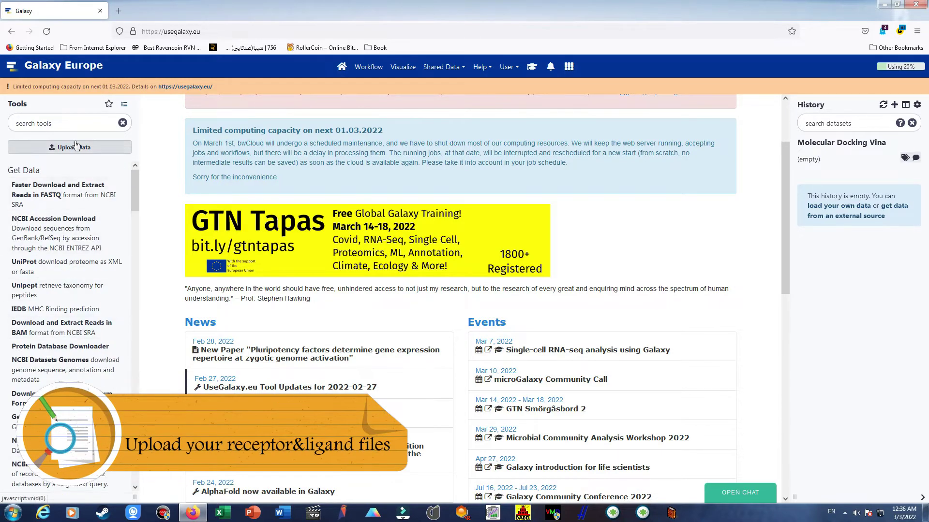
pyautogui.click(23, 170)
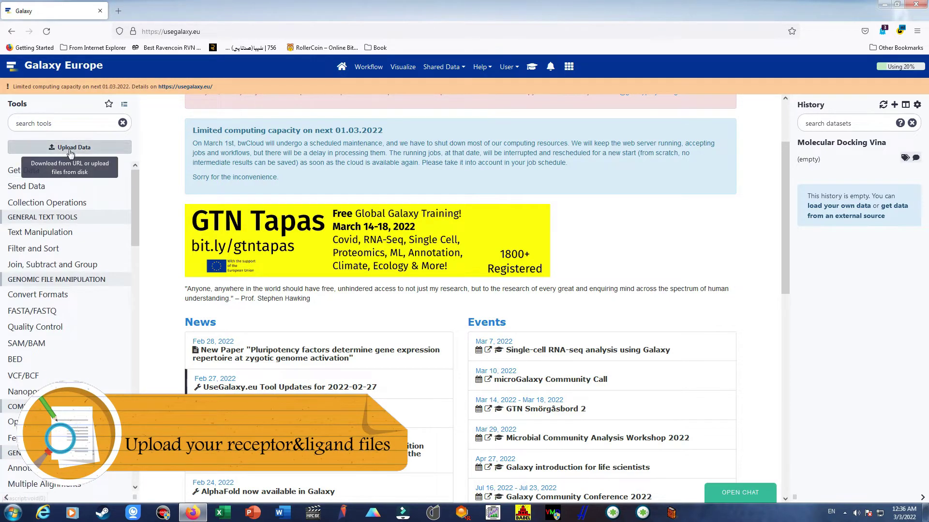
# Add the local files Cyclopamine.sdf and Smoothened.pdb from the Desktop to the data upload queue.
pyautogui.click(70, 148)
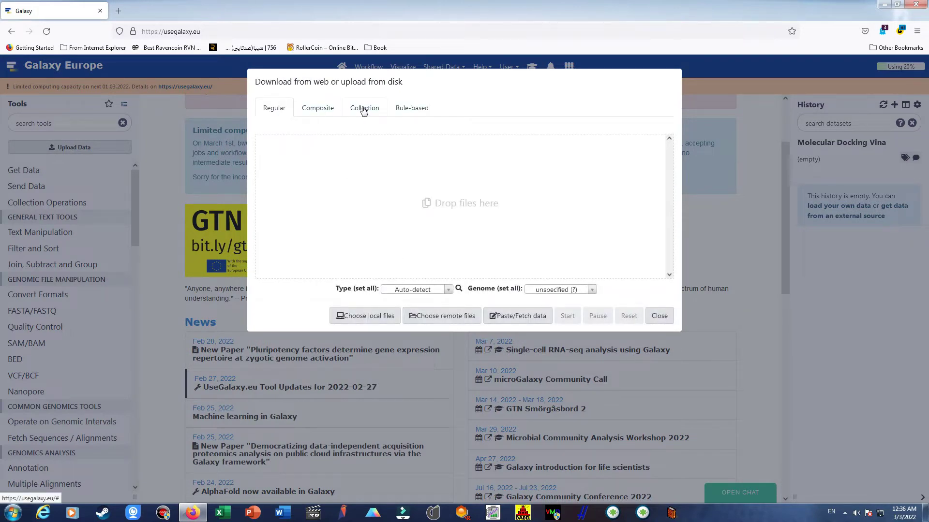
pyautogui.click(357, 317)
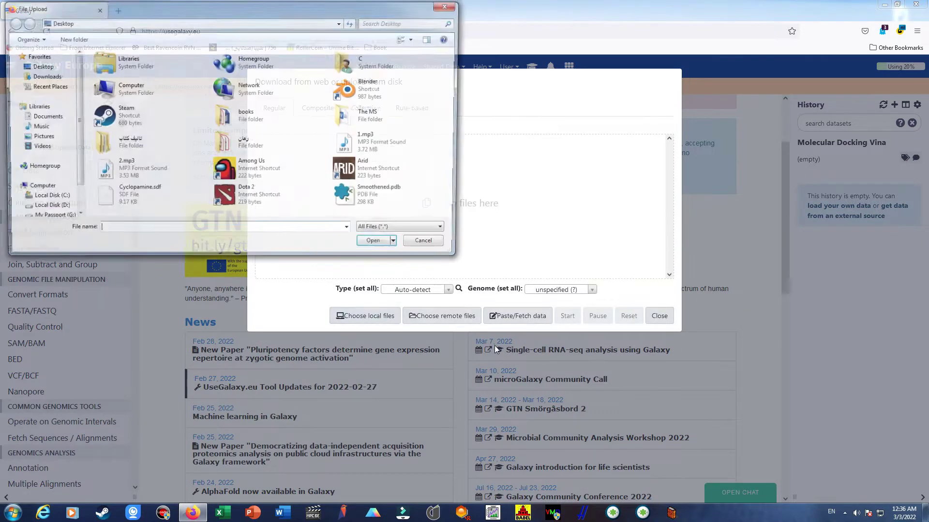
pyautogui.click(372, 198)
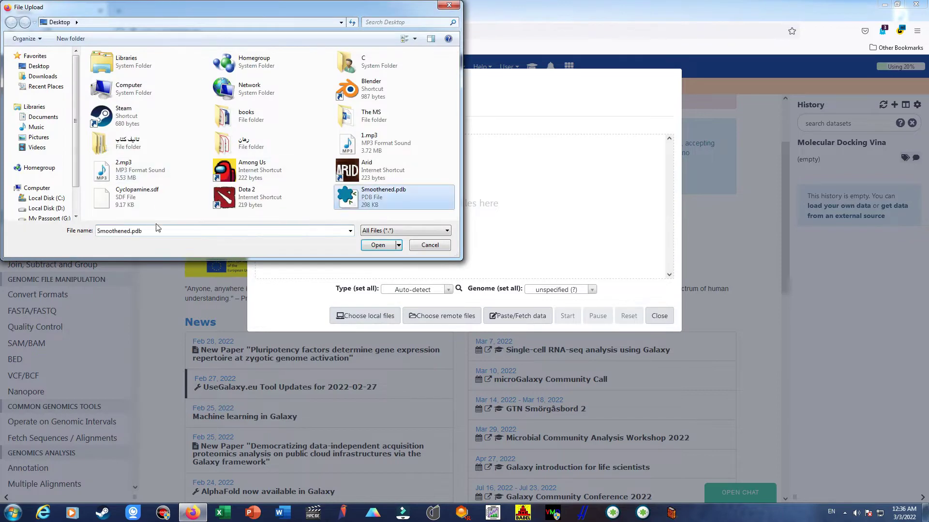
pyautogui.keyDown('ctrl'); pyautogui.click(128, 207); pyautogui.keyUp('ctrl')
pyautogui.click(378, 245)
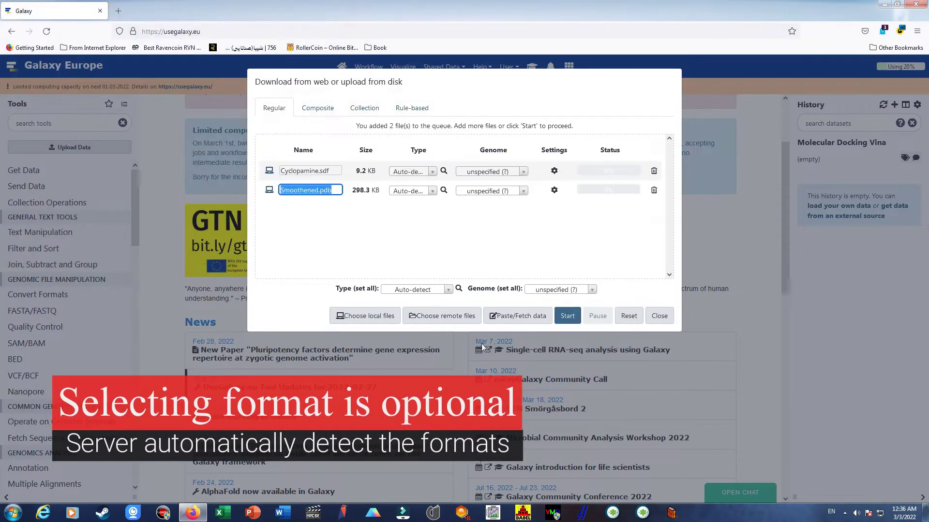
# Set the type of Cyclopamine.sdf to sdf and of Smoothened.pdb to pdb, and upload both files to the history.
pyautogui.click(437, 232)
pyautogui.click(420, 174)
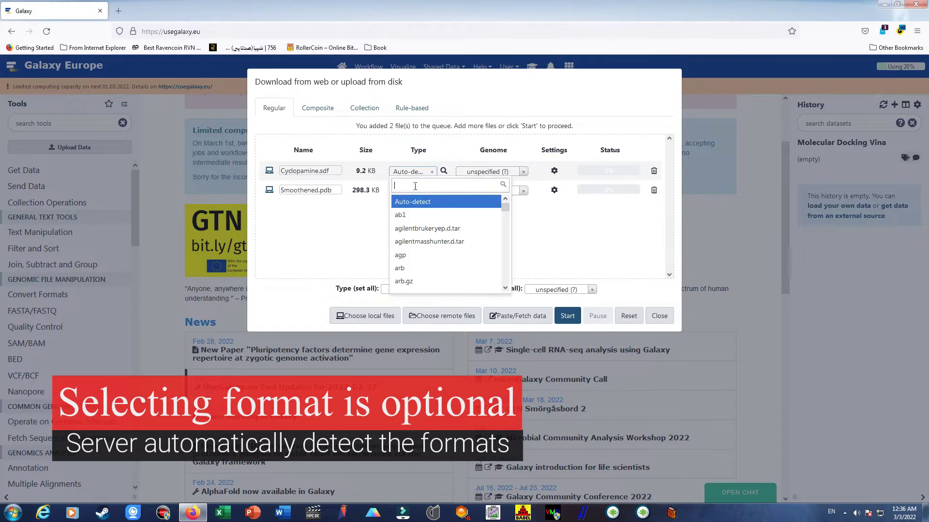
pyautogui.write('sdf')
pyautogui.click(409, 203)
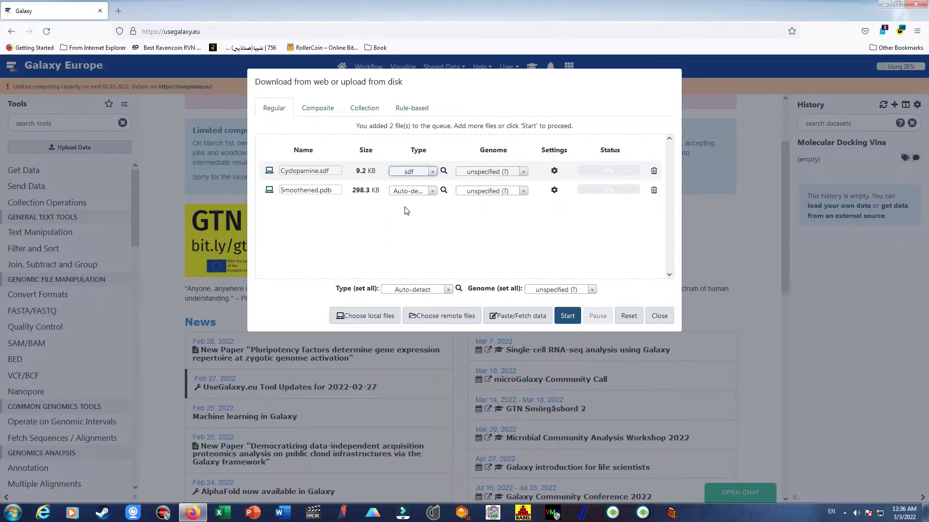
pyautogui.click(407, 193)
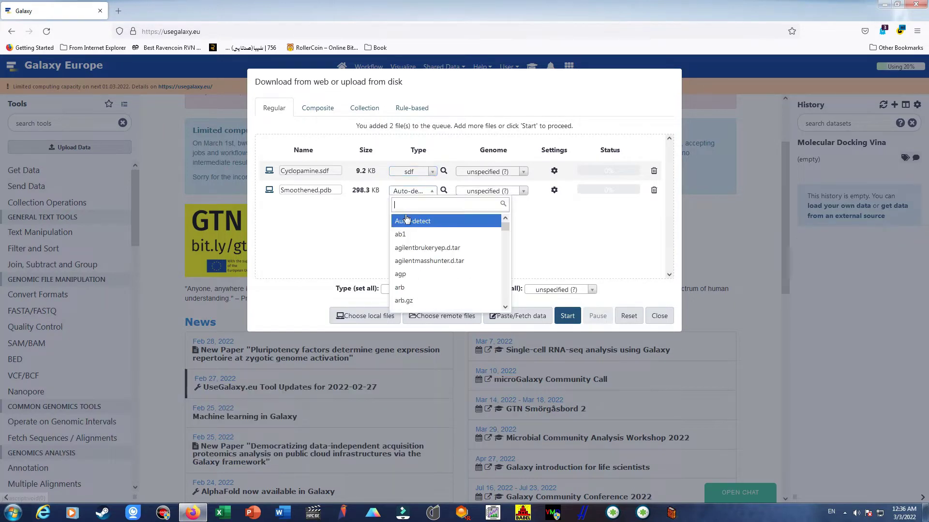
pyautogui.write('pdb')
pyautogui.click(430, 236)
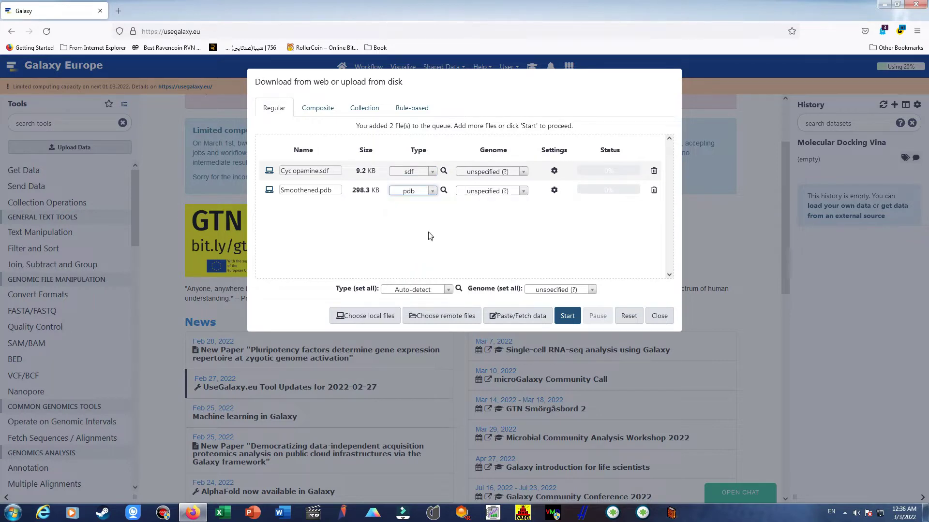
pyautogui.click(567, 316)
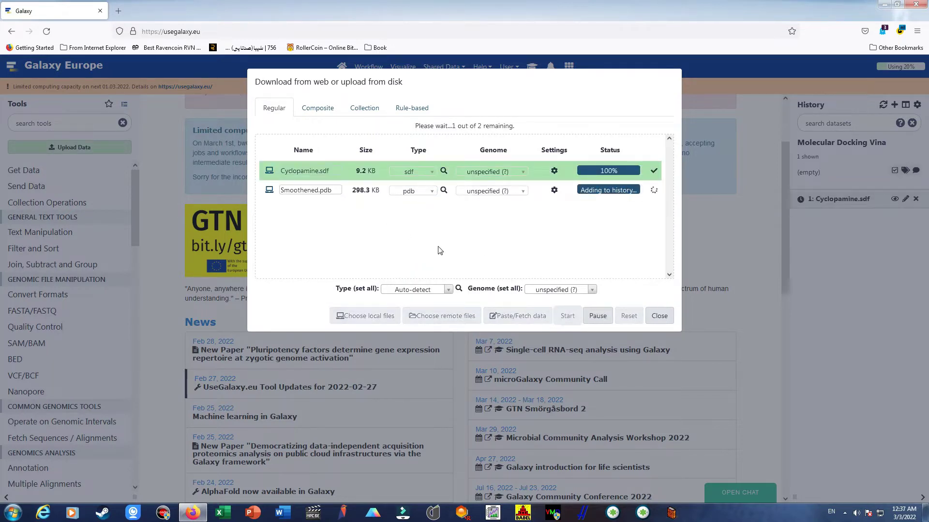
pyautogui.click(659, 316)
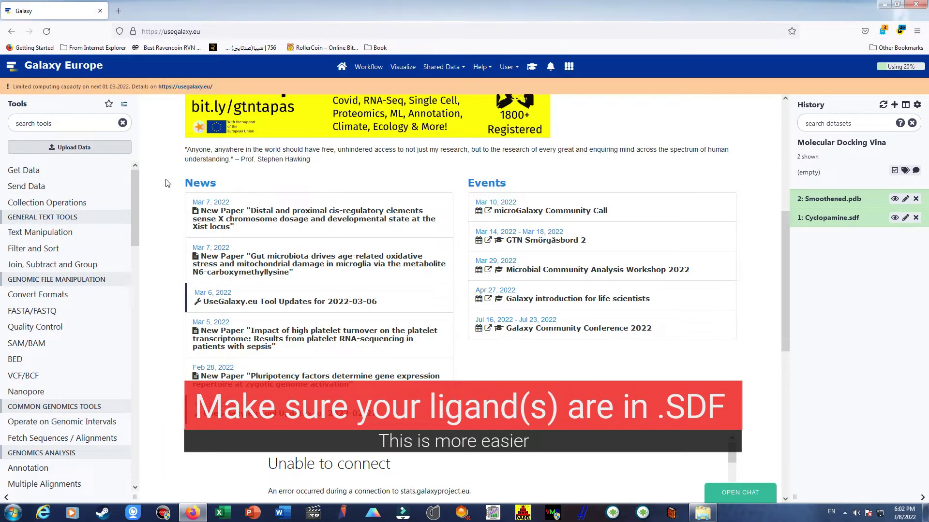
# Search the tools for docking, clear the search and look through the ChemicalToolBox category.
pyautogui.click(55, 121)
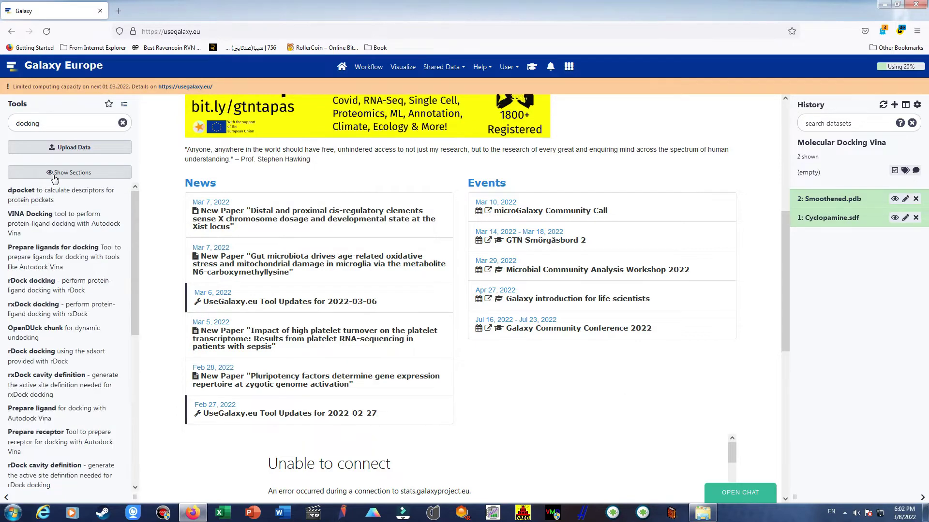
pyautogui.click(123, 123)
pyautogui.scroll(-10, 47, 252)
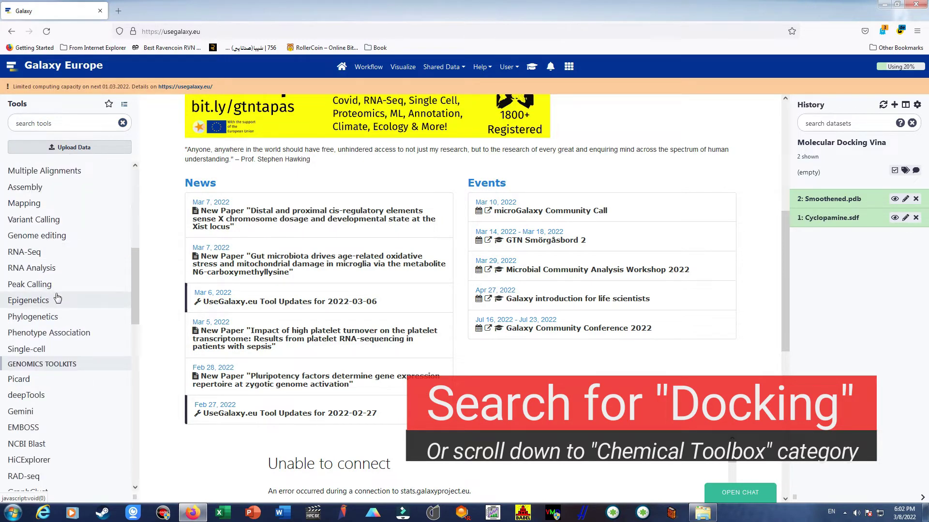
pyautogui.scroll(-4, 29, 338)
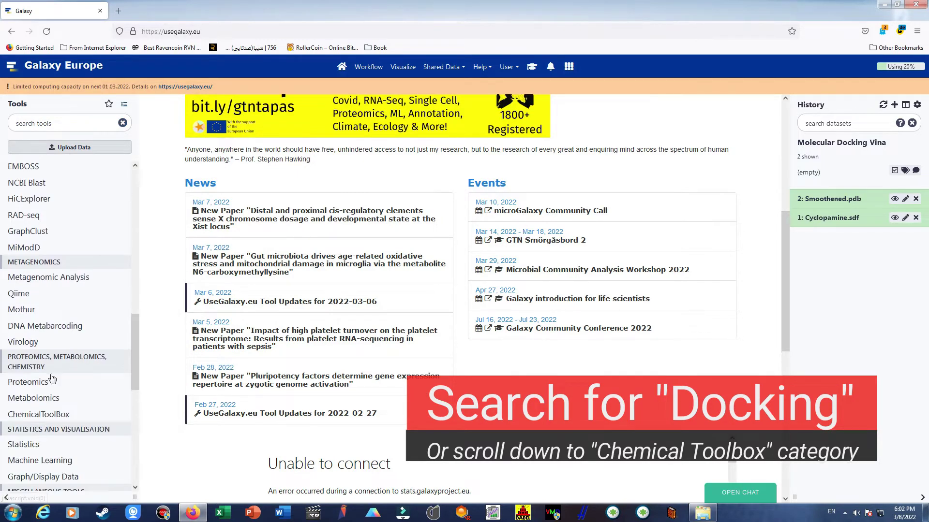
pyautogui.scroll(-2, 74, 359)
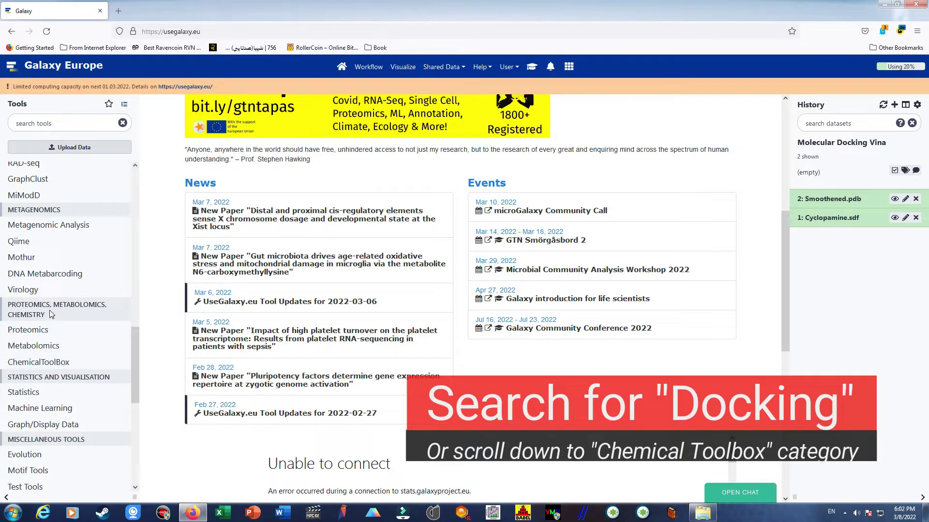
pyautogui.click(58, 361)
pyautogui.scroll(-4, 27, 329)
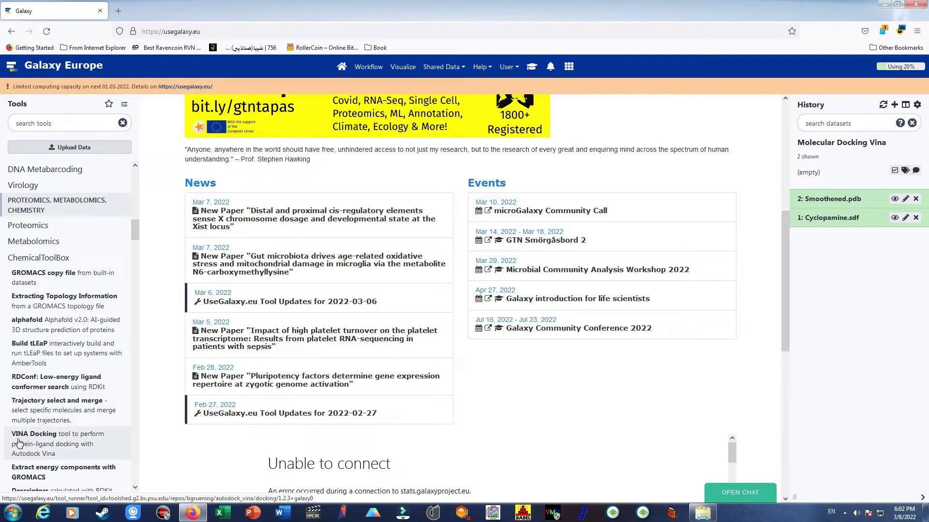
pyautogui.scroll(-4, 19, 443)
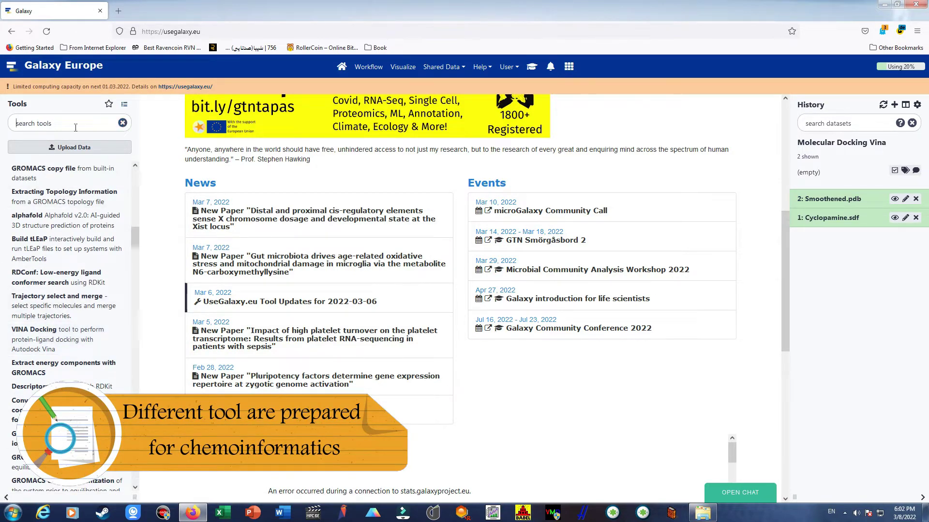
# Search the tools for docking and open Prepare ligands for docking.
pyautogui.write('do')
pyautogui.write('d')
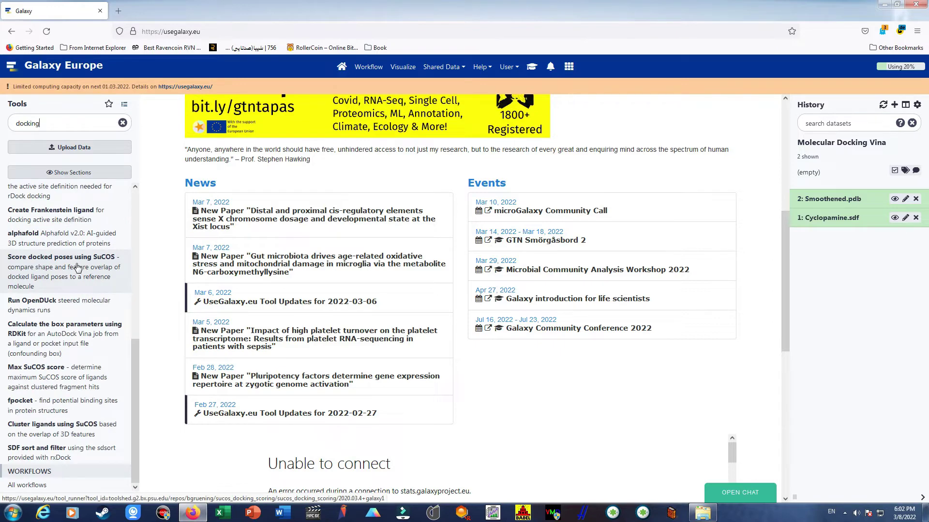
pyautogui.scroll(6, 73, 276)
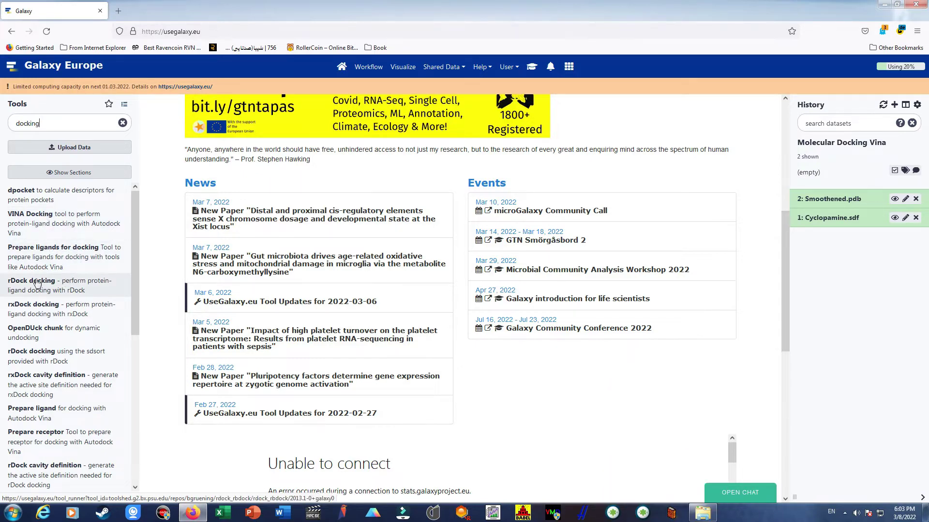
pyautogui.click(48, 252)
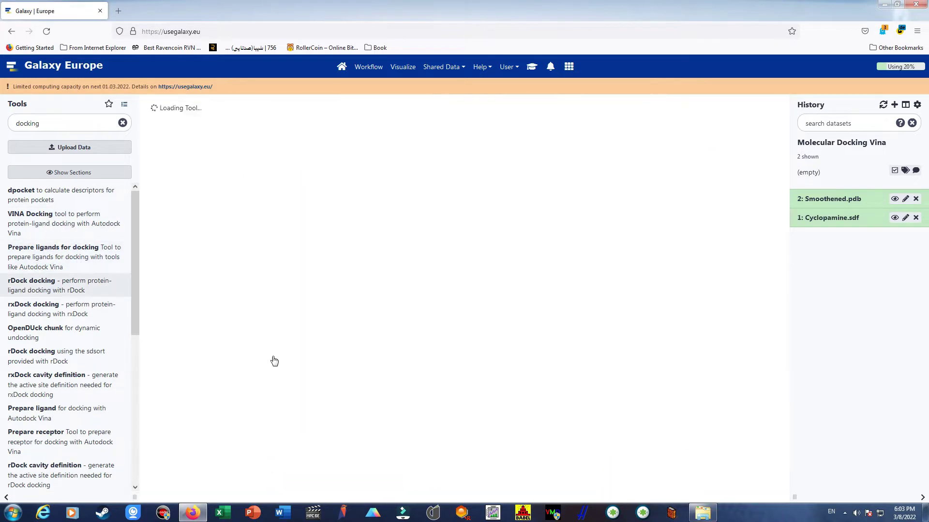
# Run Prepare ligands for docking on Cyclopamine.sdf with pH 7, 3D coordinate generation enabled and PDBQT as output format.
pyautogui.click(254, 144)
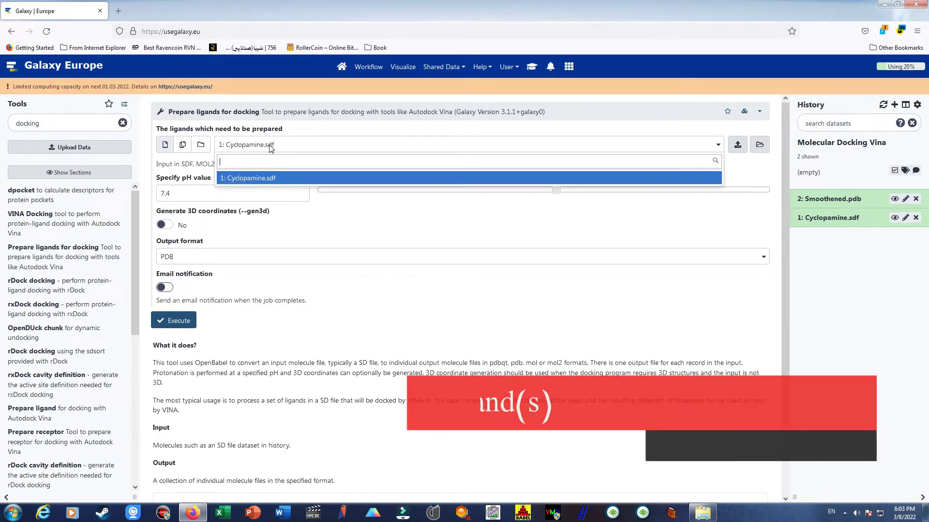
pyautogui.click(248, 177)
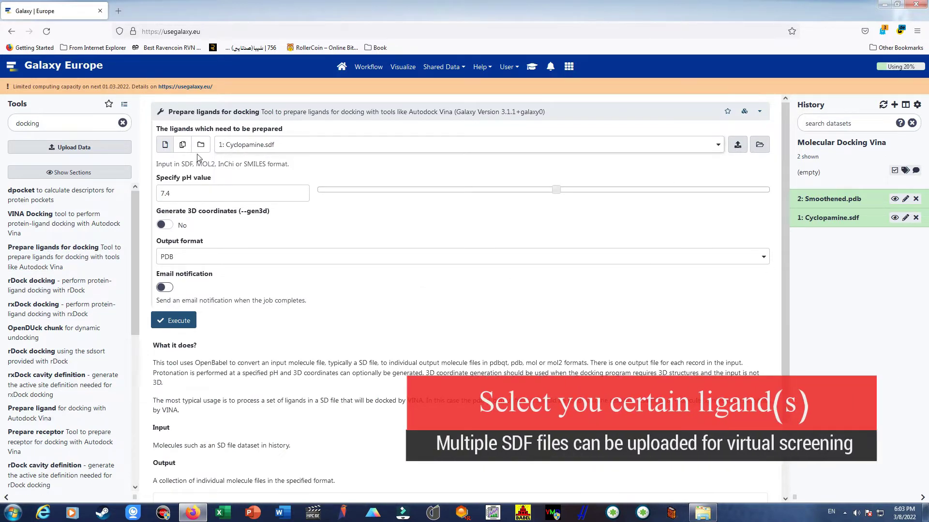
pyautogui.click(232, 198)
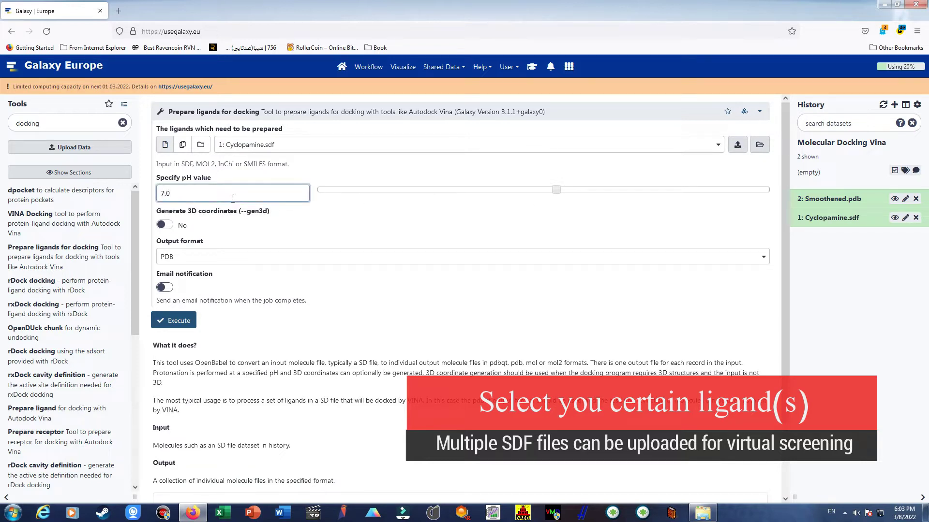
pyautogui.click(194, 218)
pyautogui.click(167, 226)
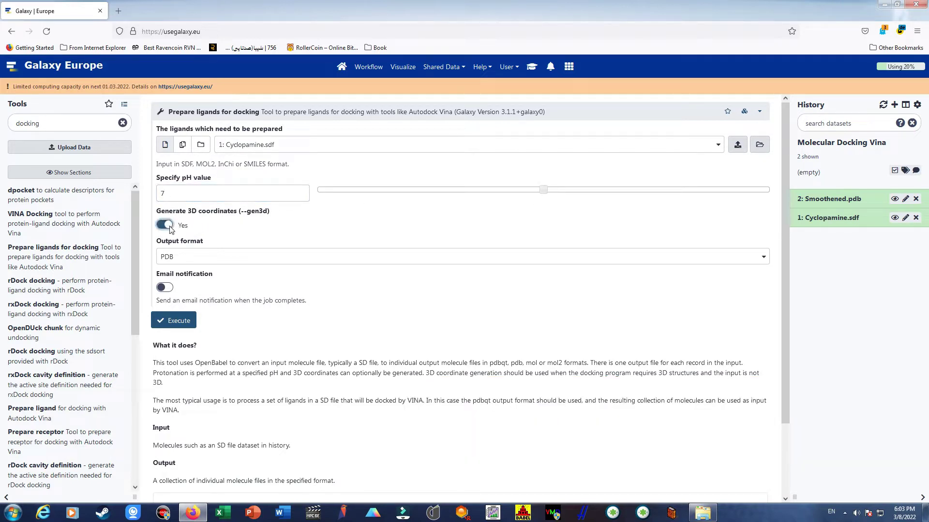
pyautogui.click(216, 255)
pyautogui.click(182, 305)
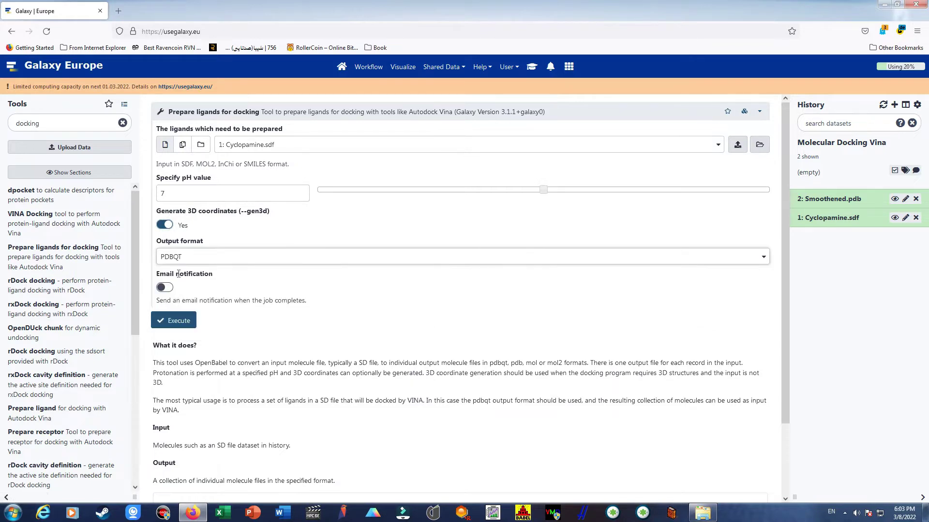
pyautogui.click(180, 321)
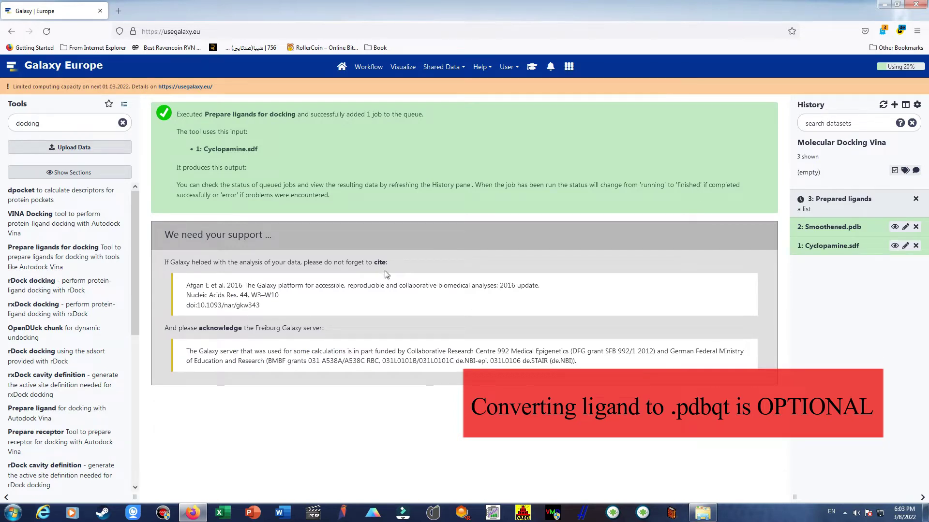
# Search the tools for fpocket.
pyautogui.tripleClick(68, 122)
pyautogui.write('fpocket')
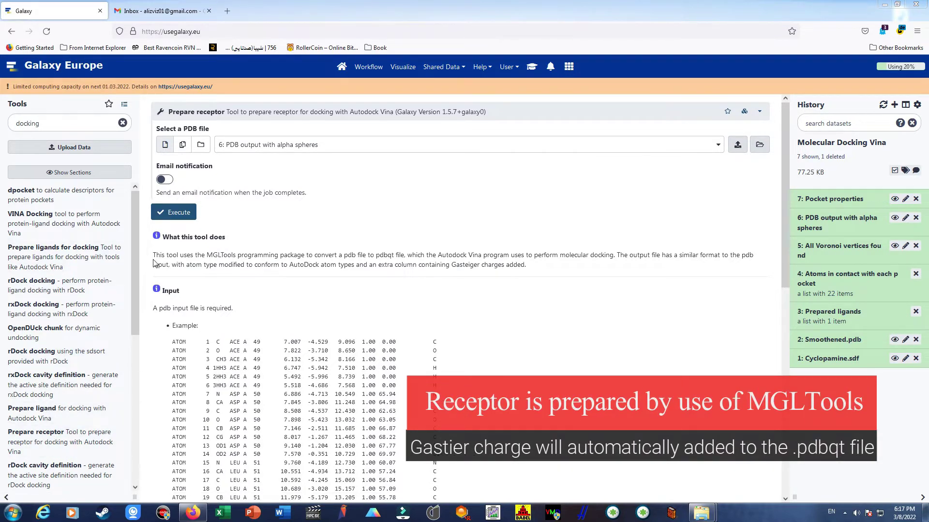
# Read the Prepare receptor tool's description and choose Smoothened.pdb as its input PDB file.
pyautogui.moveTo(154, 255); pyautogui.dragTo(279, 259)
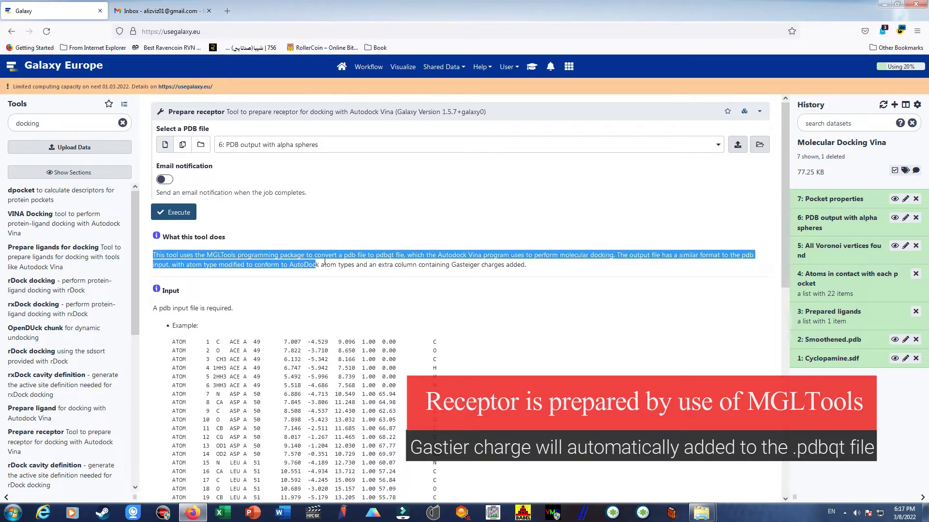
pyautogui.moveTo(440, 261); pyautogui.dragTo(632, 264)
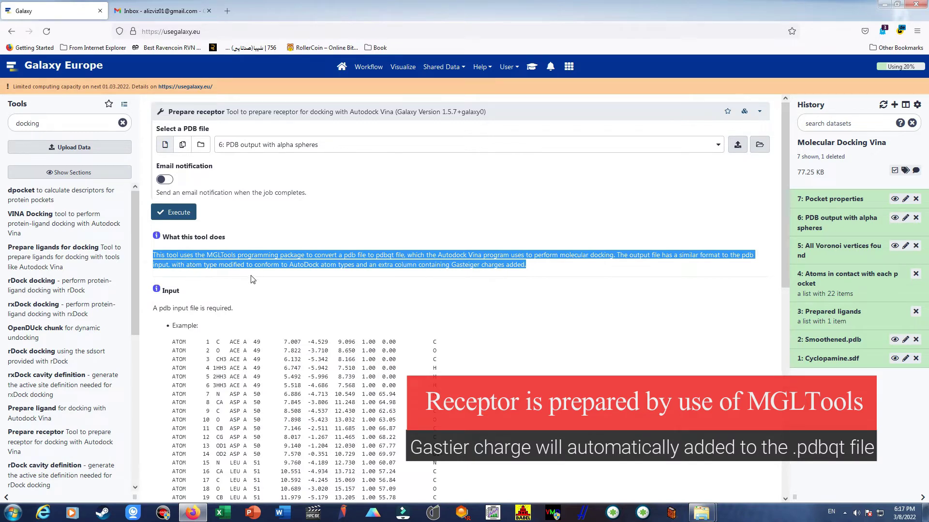
pyautogui.click(396, 228)
pyautogui.click(300, 147)
pyautogui.click(270, 199)
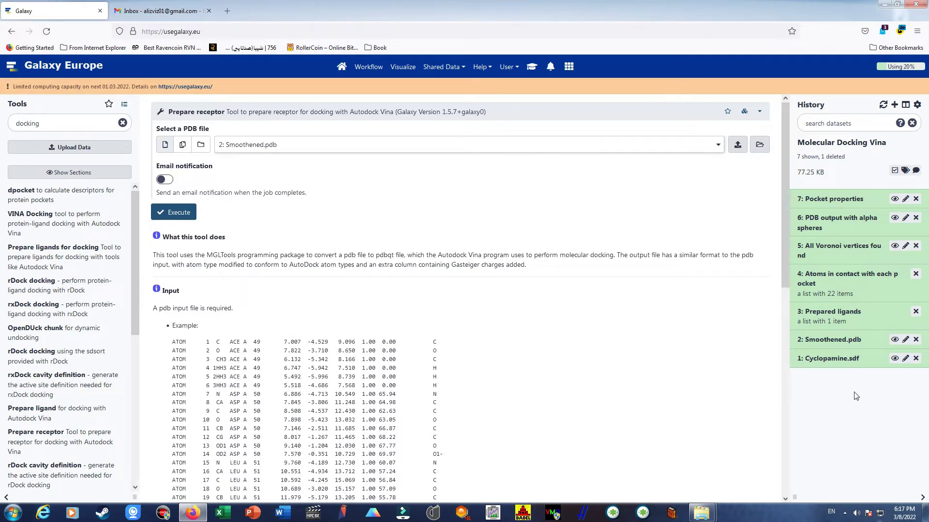
# Run Prepare receptor on Smoothened.pdb, check the output's details and view its data.
pyautogui.click(181, 214)
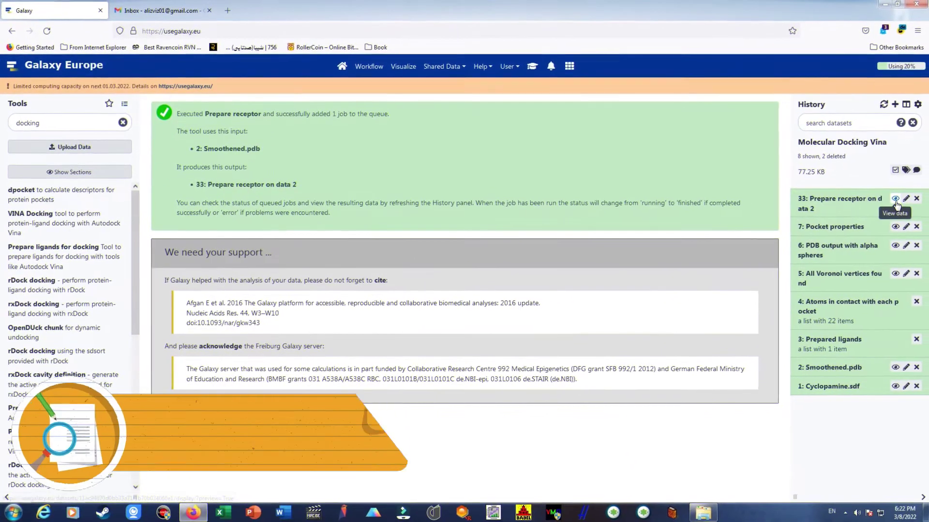
pyautogui.click(850, 194)
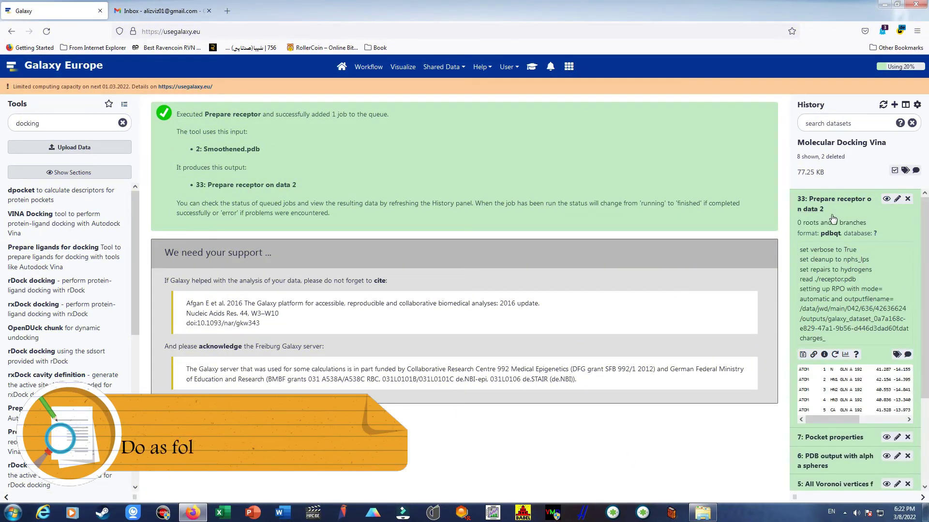
pyautogui.moveTo(820, 234); pyautogui.dragTo(837, 239)
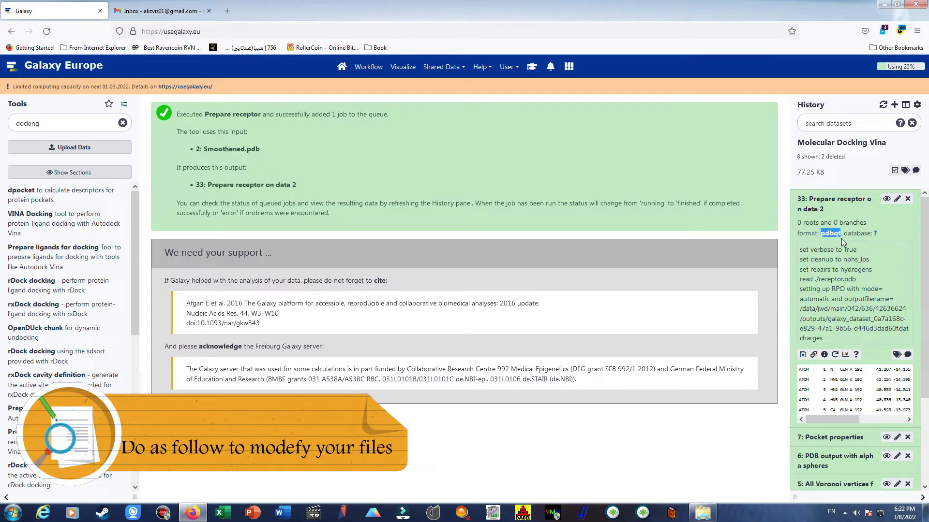
pyautogui.click(886, 199)
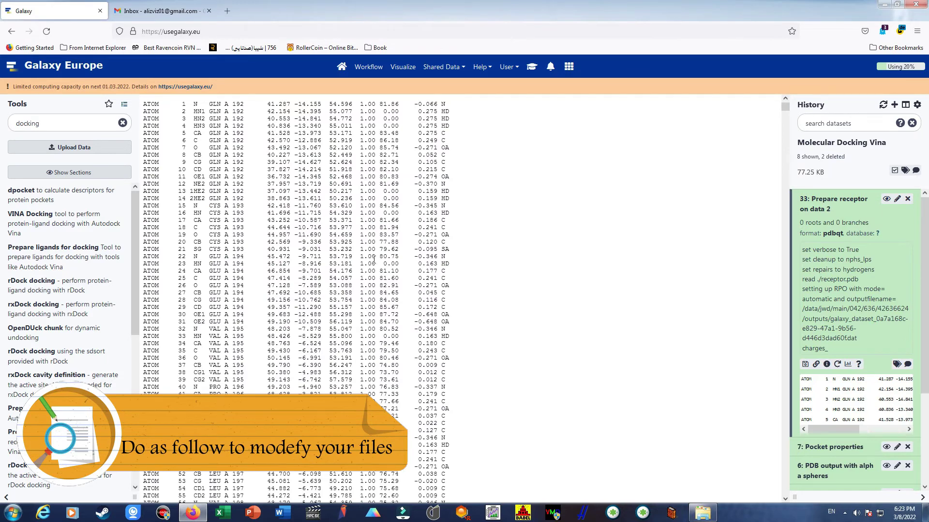
# Rename the prepared receptor dataset to Receptor and save its attributes.
pyautogui.click(897, 199)
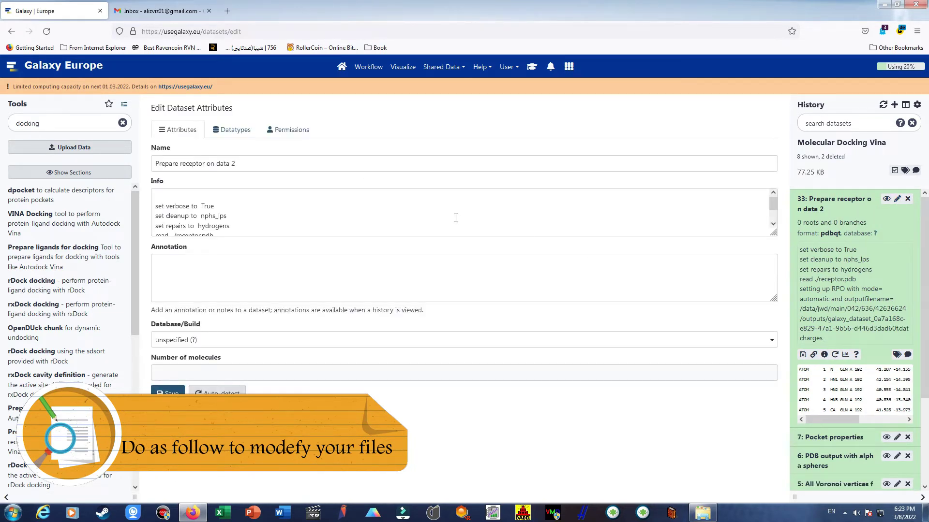
pyautogui.moveTo(239, 163); pyautogui.dragTo(108, 163)
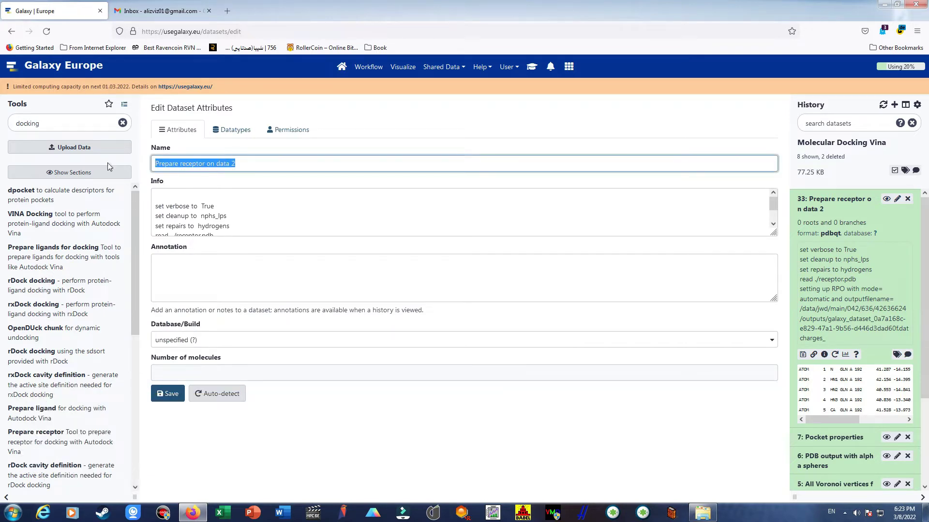
pyautogui.write('Receptor')
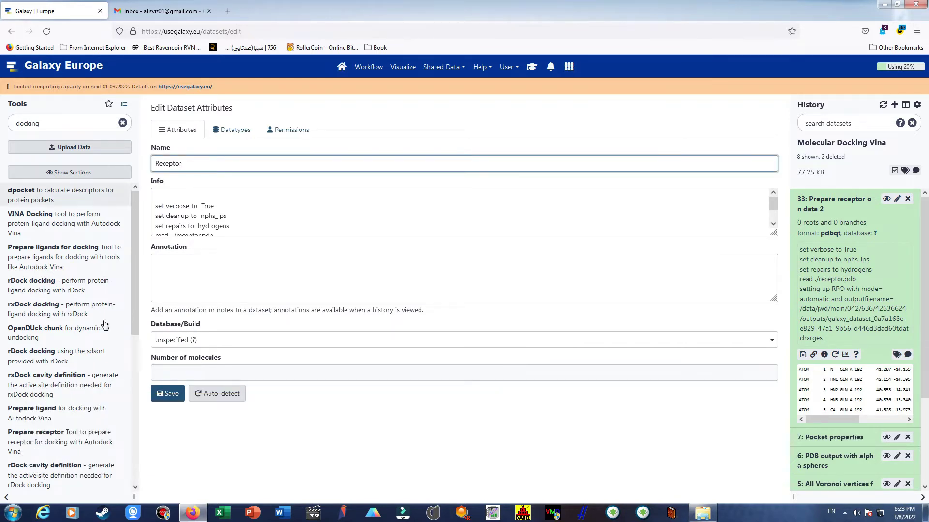
pyautogui.click(167, 394)
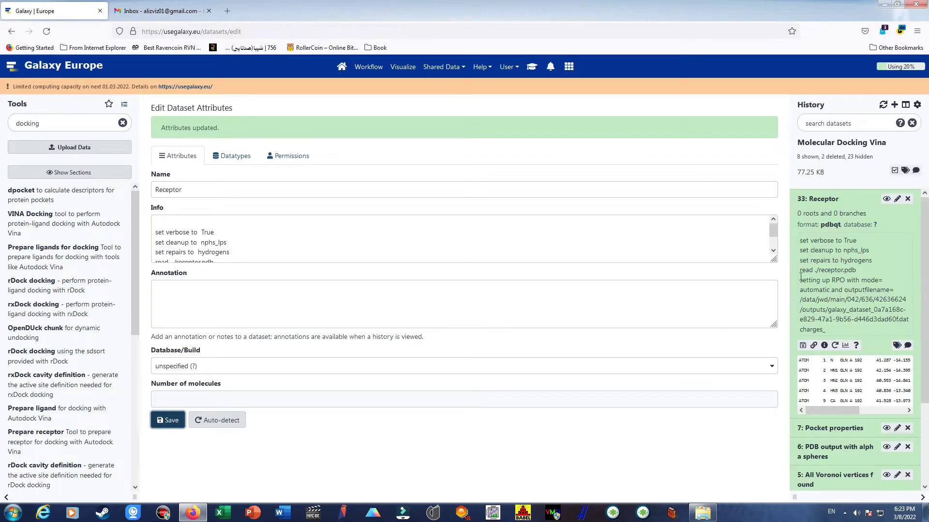
pyautogui.click(833, 200)
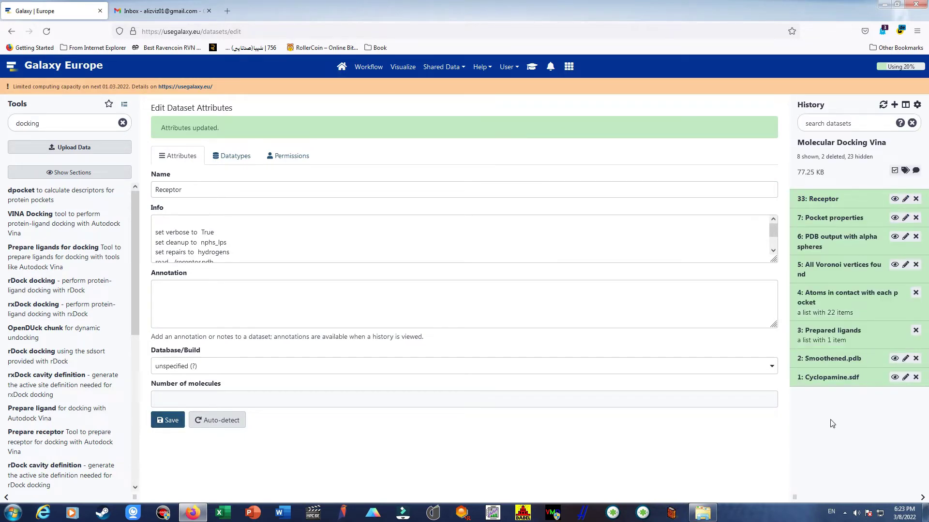
# Rename molecule1 in the Prepared ligands collection to Ligand and save its attributes.
pyautogui.click(839, 332)
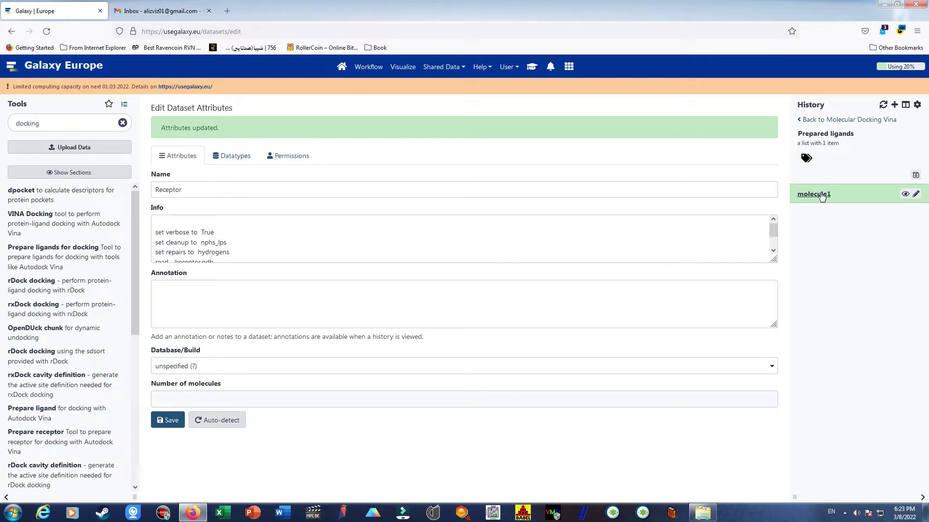
pyautogui.click(909, 201)
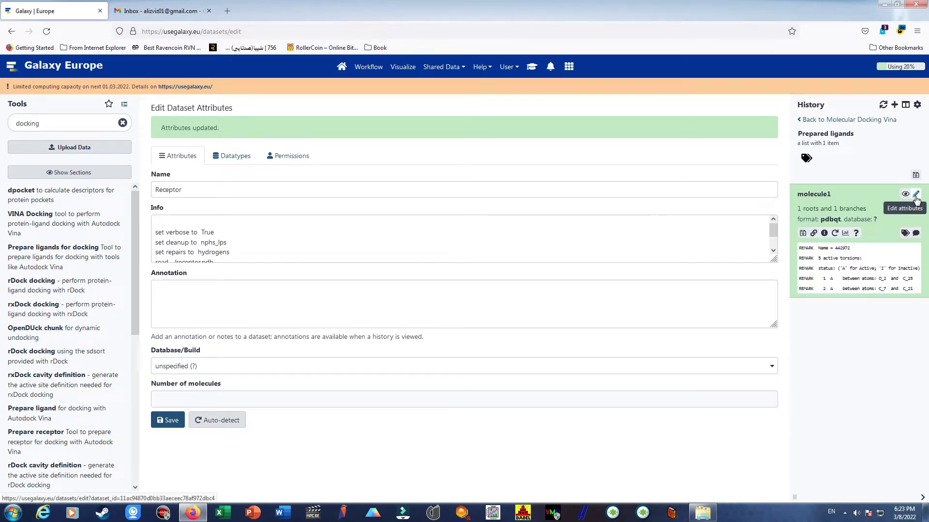
pyautogui.click(915, 194)
pyautogui.click(904, 195)
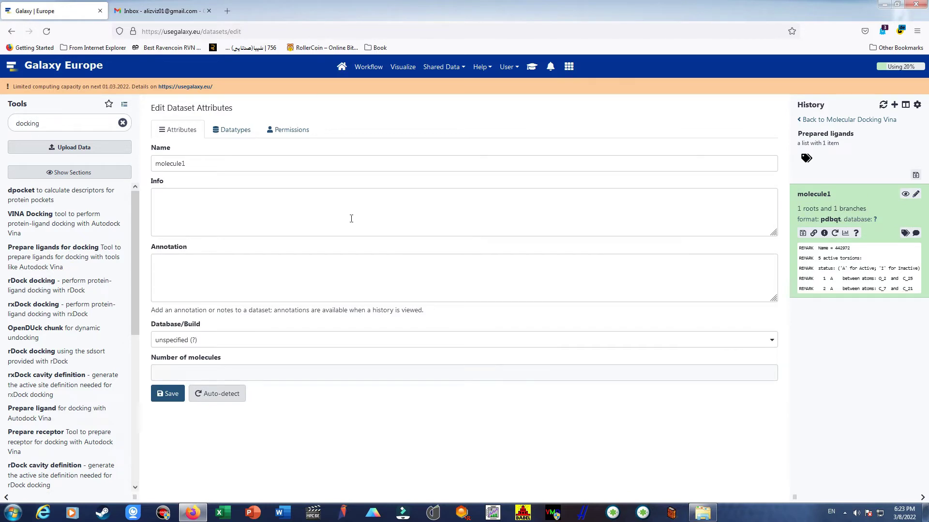
pyautogui.click(915, 194)
pyautogui.moveTo(213, 163); pyautogui.dragTo(124, 169)
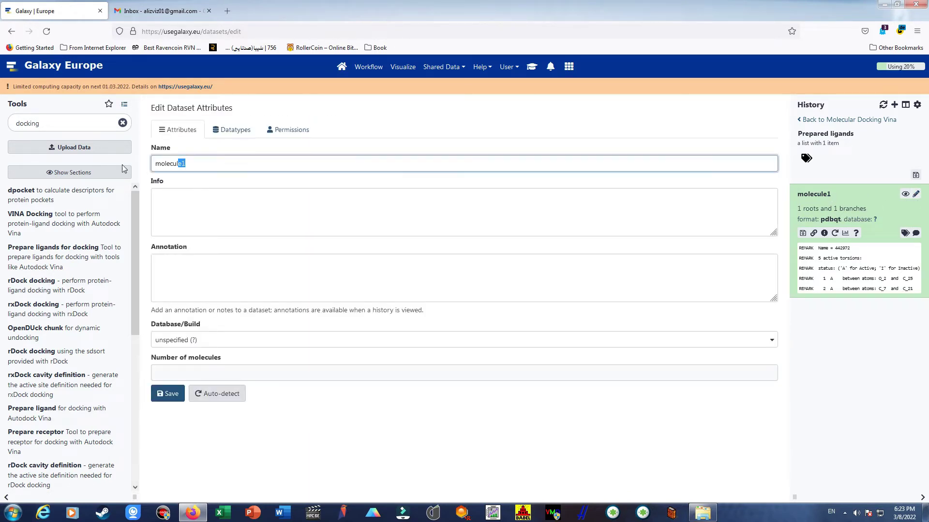
pyautogui.write('Ligand')
pyautogui.click(162, 393)
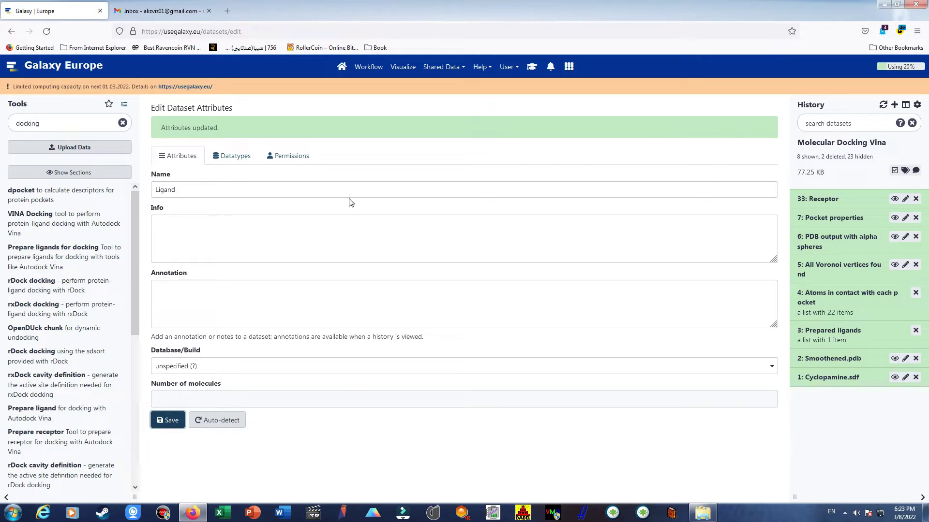
# Open the VINA Docking tool and use the Receptor dataset as its receptor.
pyautogui.click(33, 218)
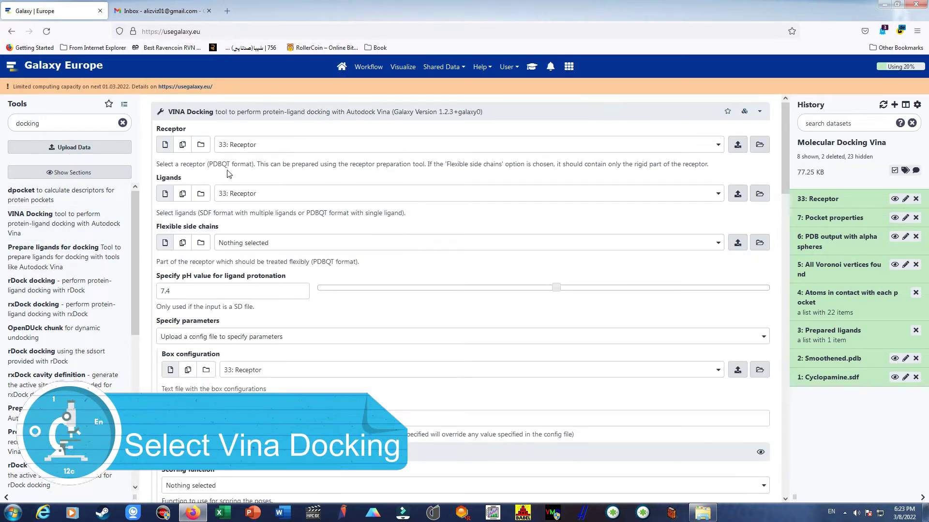
pyautogui.click(272, 150)
pyautogui.click(258, 179)
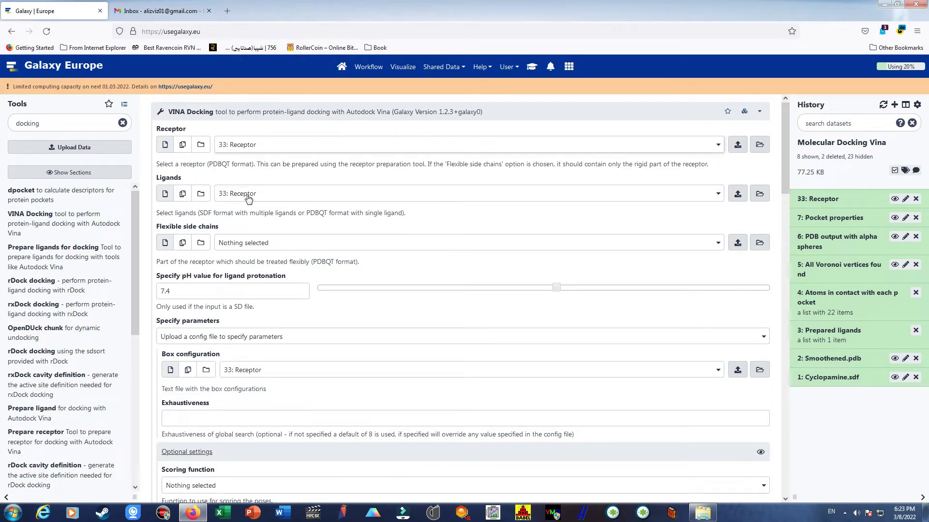
# Switch the ligands input to multiple datasets and choose the hidden Ligand dataset.
pyautogui.click(248, 194)
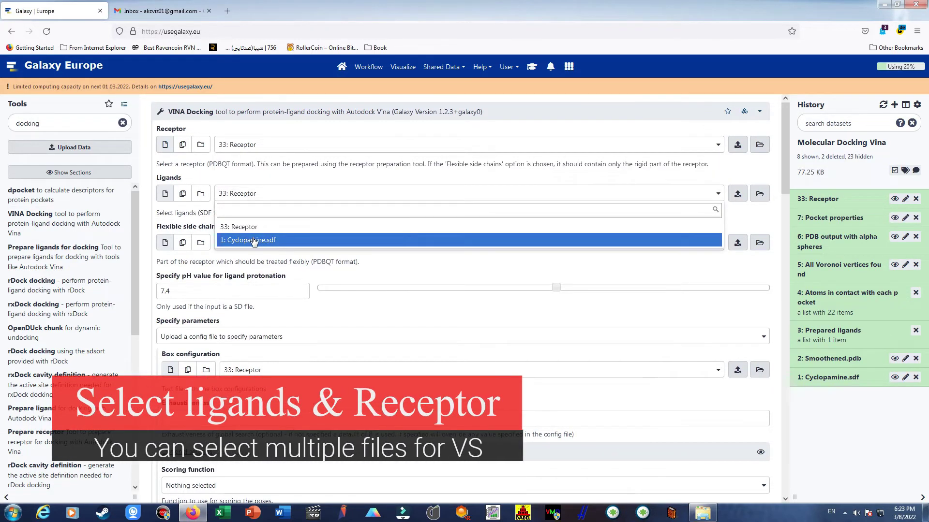
pyautogui.click(860, 437)
pyautogui.click(822, 333)
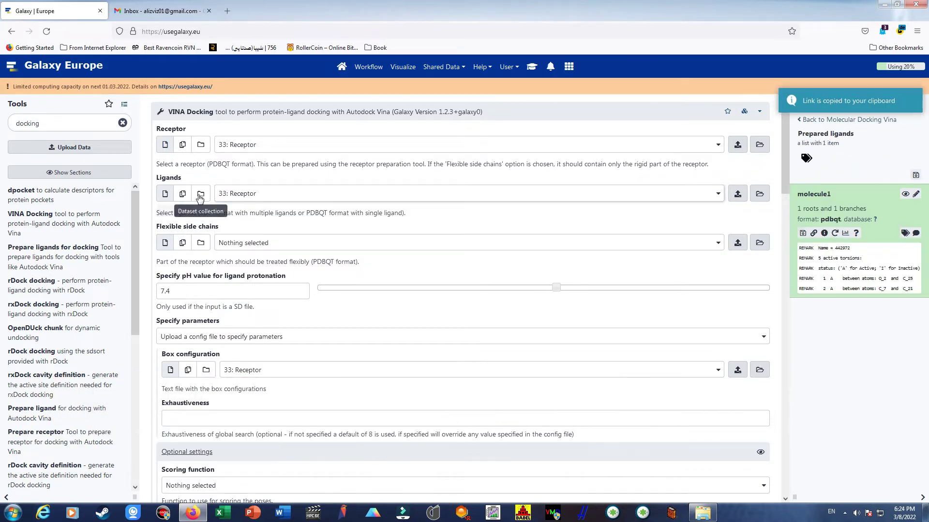
pyautogui.click(200, 194)
pyautogui.click(183, 194)
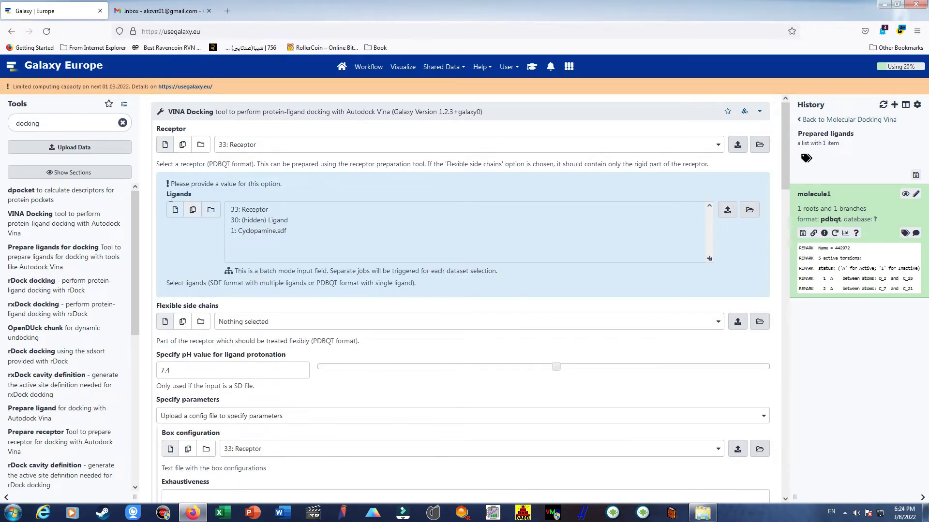
pyautogui.click(270, 221)
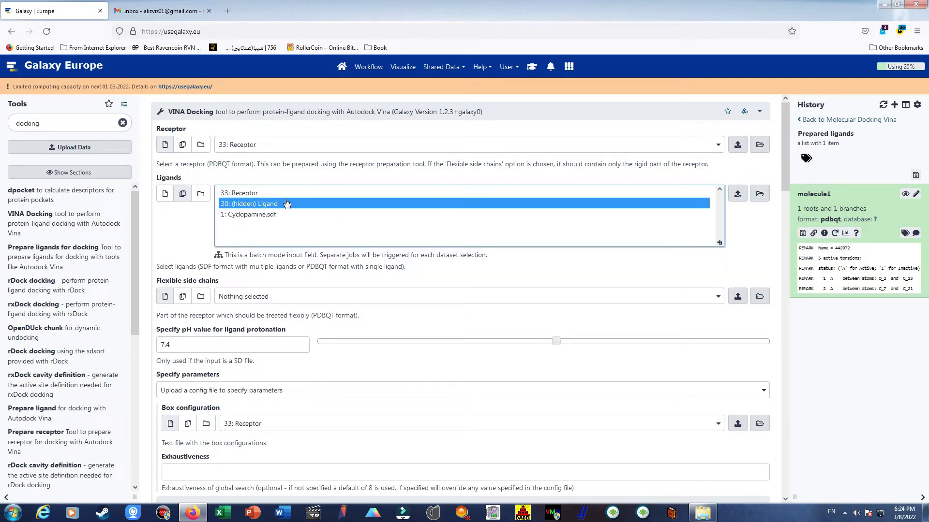
# Leave flexible side chains unselected and set the pH for ligand protonation to 7.
pyautogui.click(269, 296)
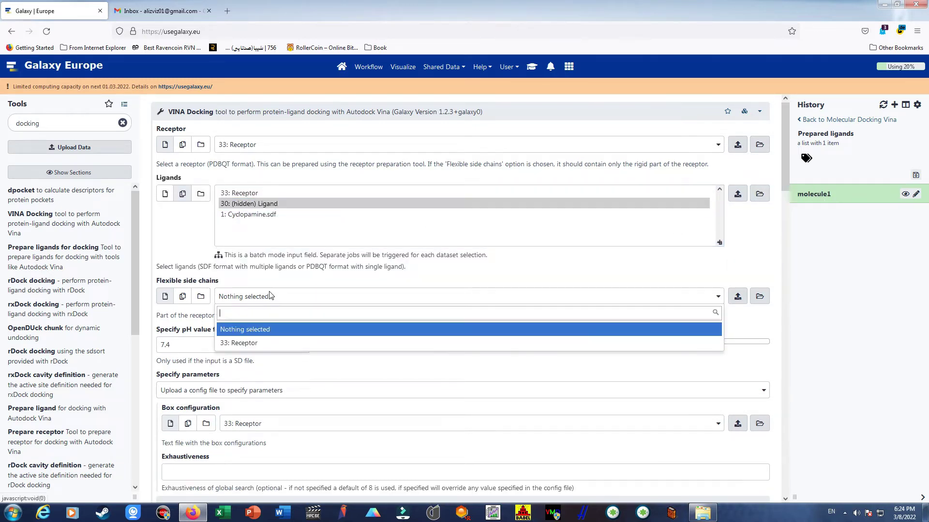
pyautogui.click(271, 298)
pyautogui.scroll(-2, 232, 283)
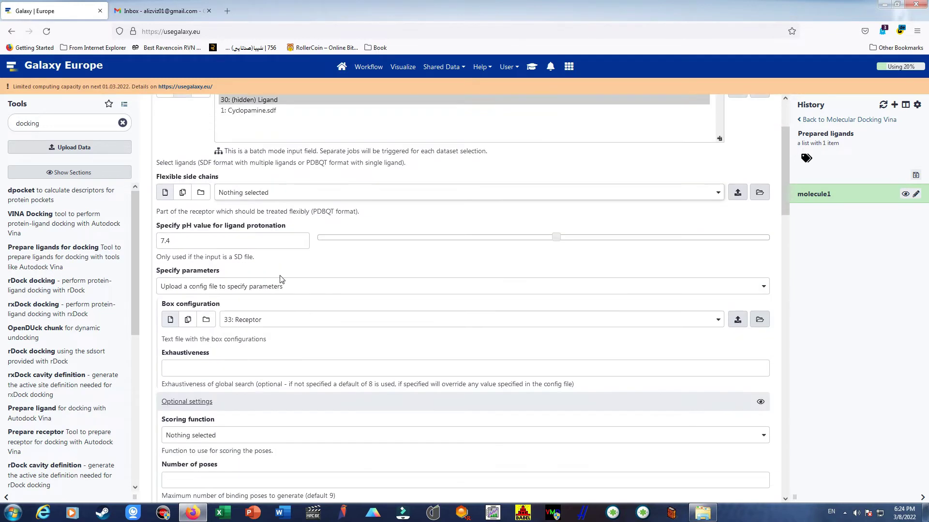
pyautogui.click(194, 239)
pyautogui.press('BackSpace')
pyautogui.press('BackSpace')
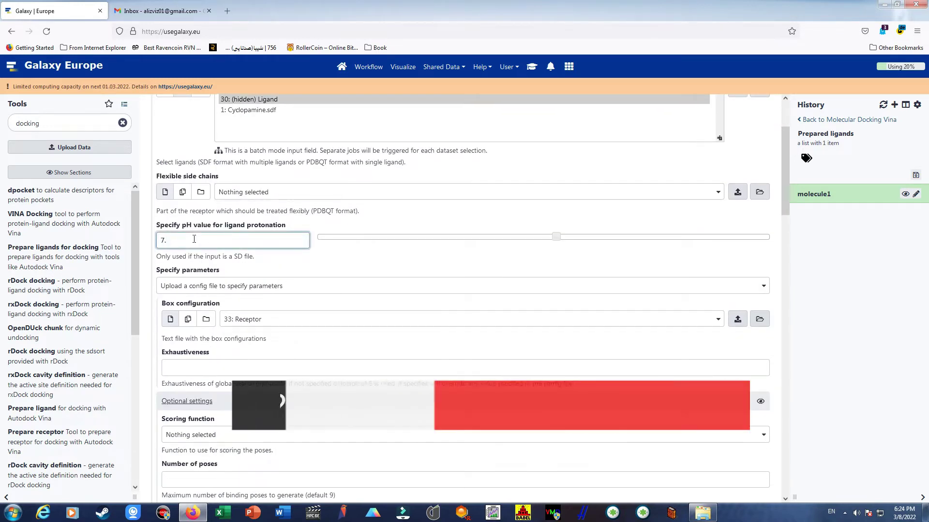
pyautogui.click(230, 278)
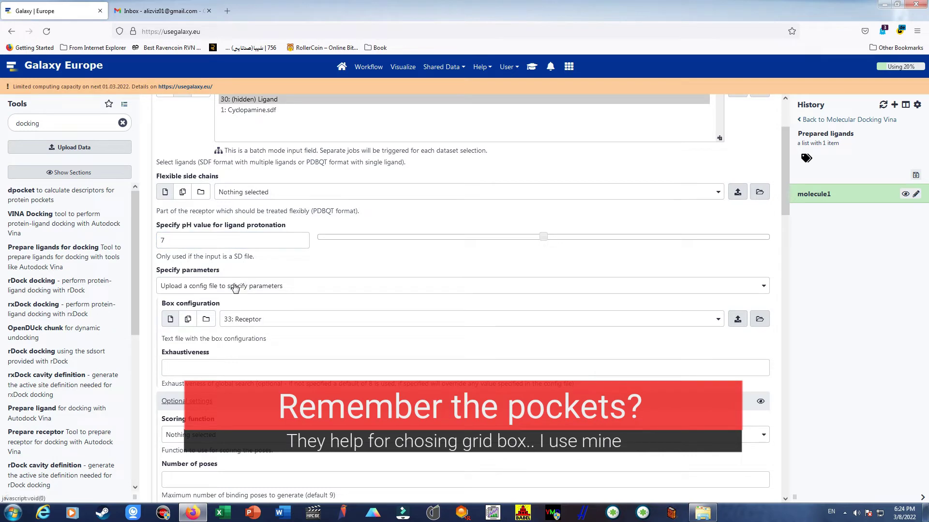
pyautogui.click(224, 286)
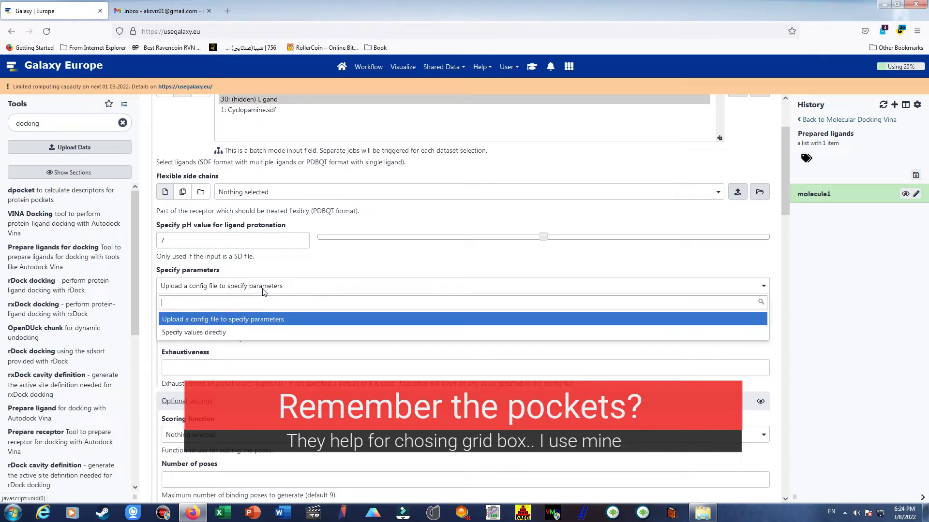
pyautogui.click(207, 331)
pyautogui.scroll(-3, 231, 308)
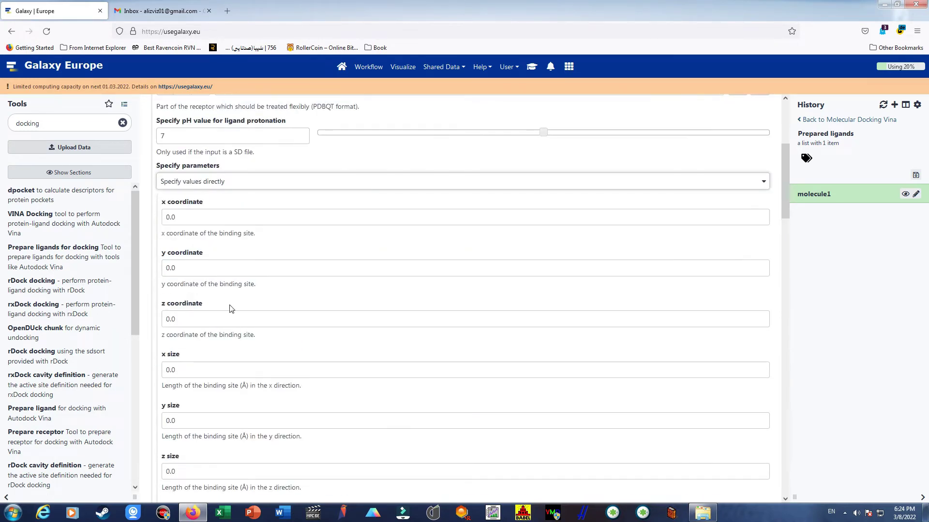
pyautogui.click(220, 182)
pyautogui.click(225, 211)
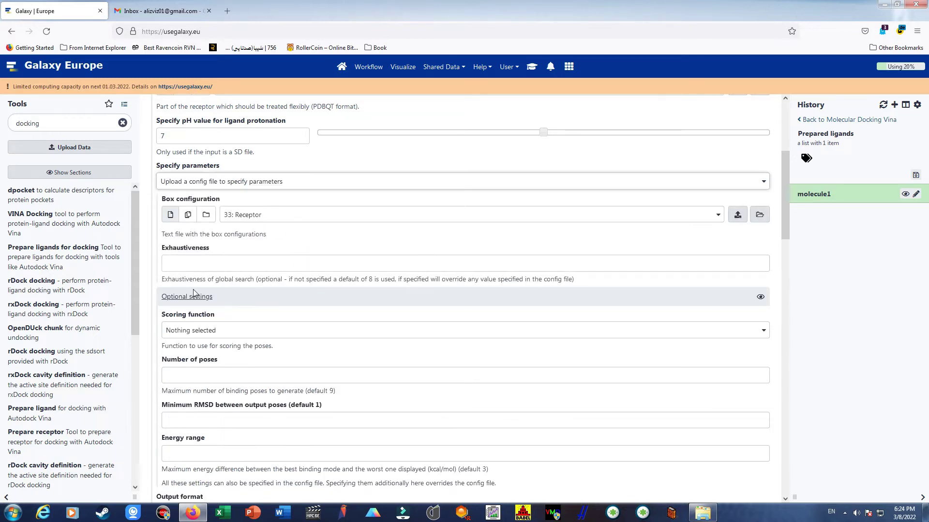
pyautogui.click(267, 220)
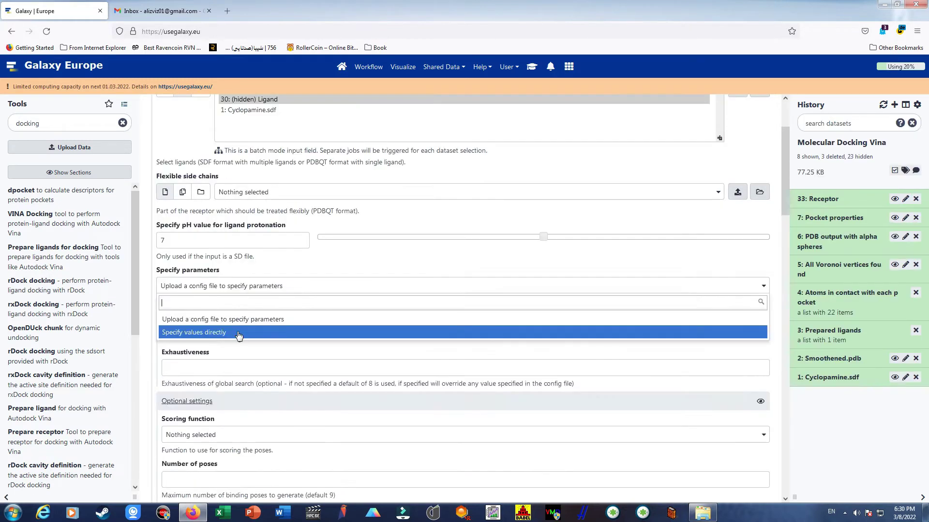
# Specify the docking parameters directly and set the binding site's x, y and z sizes to 126 Å.
pyautogui.click(231, 325)
pyautogui.scroll(-3, 230, 321)
pyautogui.press('Tab')
pyautogui.press('Tab')
pyautogui.press('Tab')
pyautogui.press('Tab')
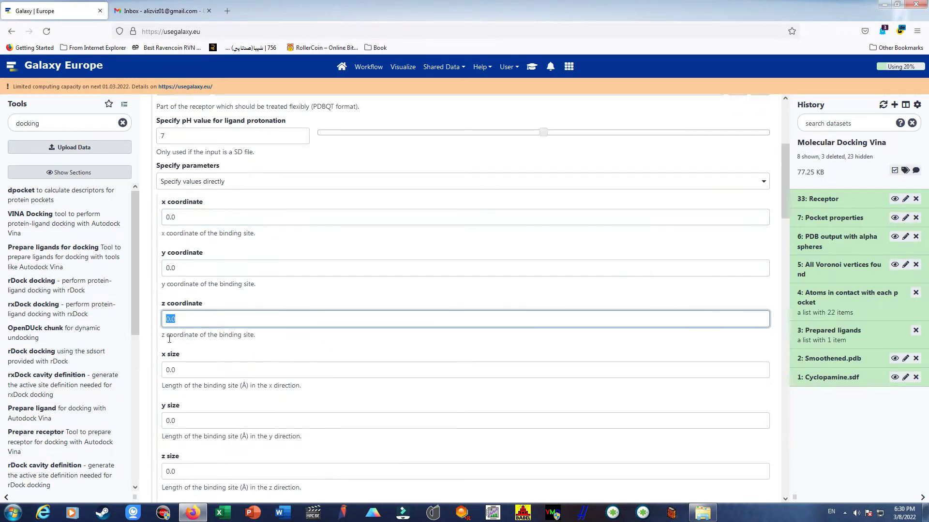
pyautogui.scroll(-1, 229, 357)
pyautogui.press('Tab')
pyautogui.write('126')
pyautogui.press('Tab')
pyautogui.write('126')
# Enter the binding site's center coordinates, with x at 9.8 and z at 11.
pyautogui.doubleClick(171, 164)
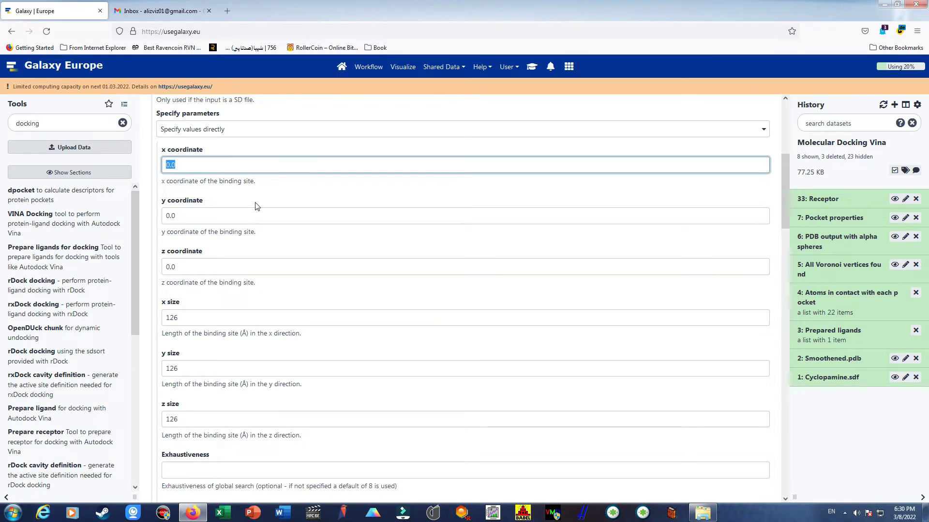
pyautogui.press('Tab')
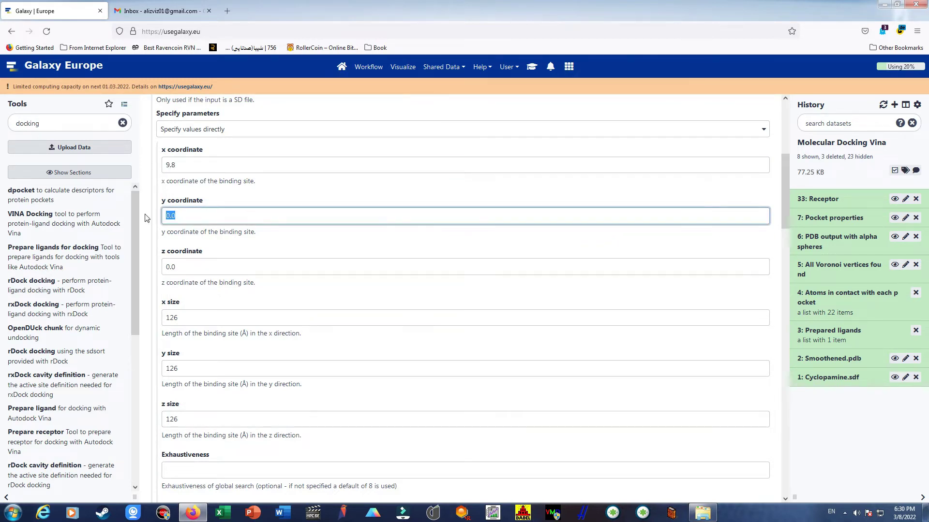
pyautogui.doubleClick(181, 267)
pyautogui.write('11')
# Set the scoring function to vina in the docking tool's optional settings.
pyautogui.scroll(-3, 251, 381)
pyautogui.scroll(-2, 244, 373)
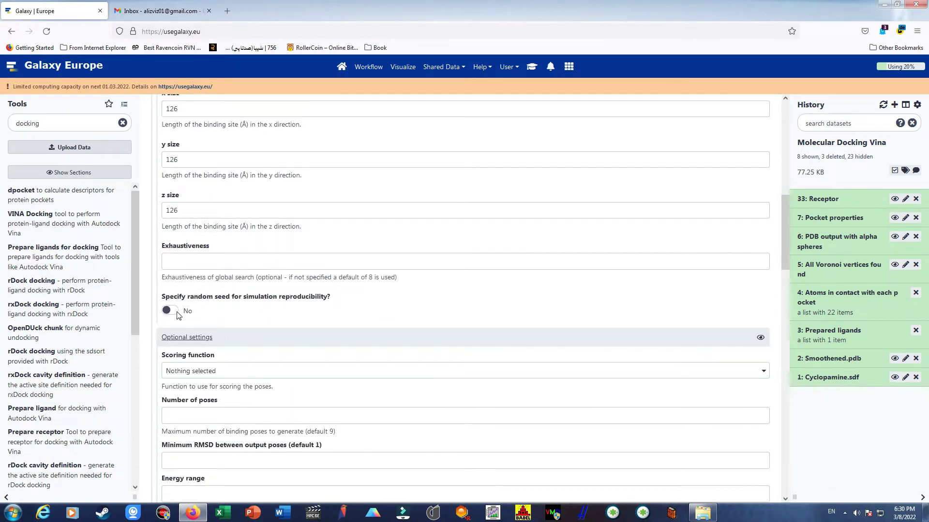
pyautogui.scroll(-2, 265, 321)
pyautogui.click(189, 286)
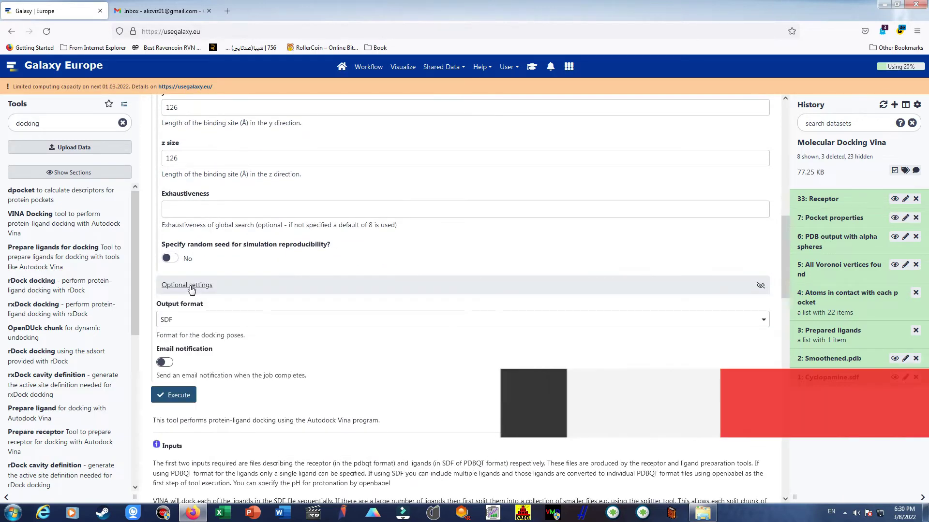
pyautogui.click(189, 286)
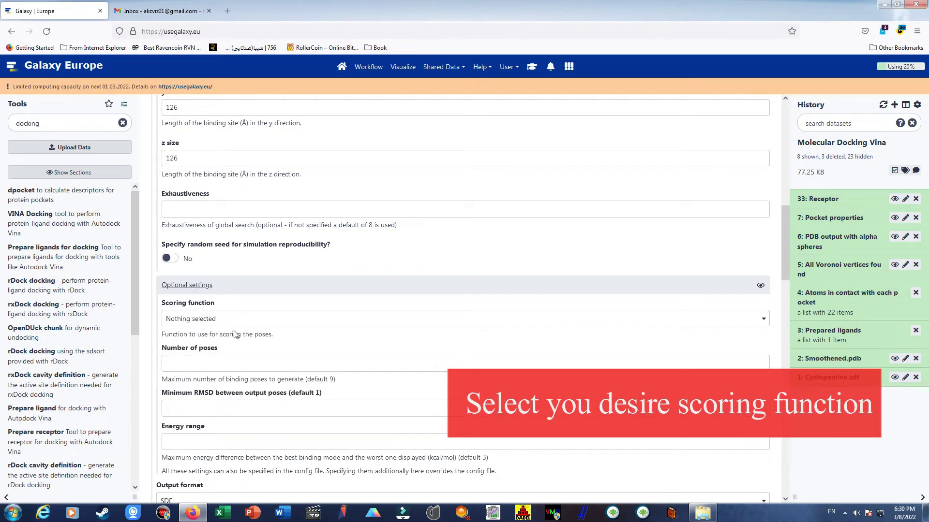
pyautogui.click(207, 318)
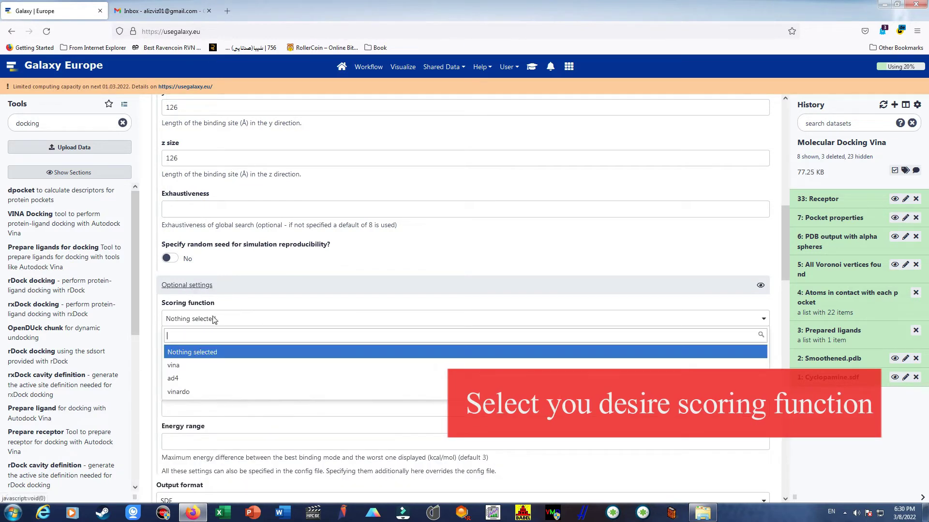
pyautogui.click(180, 365)
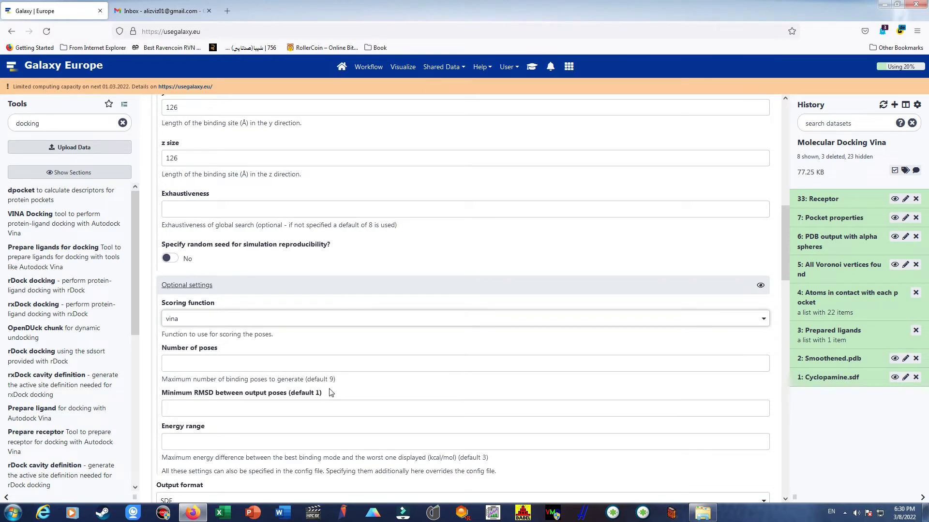
# Limit the number of binding poses to 1 and run the docking job.
pyautogui.scroll(-1, 330, 389)
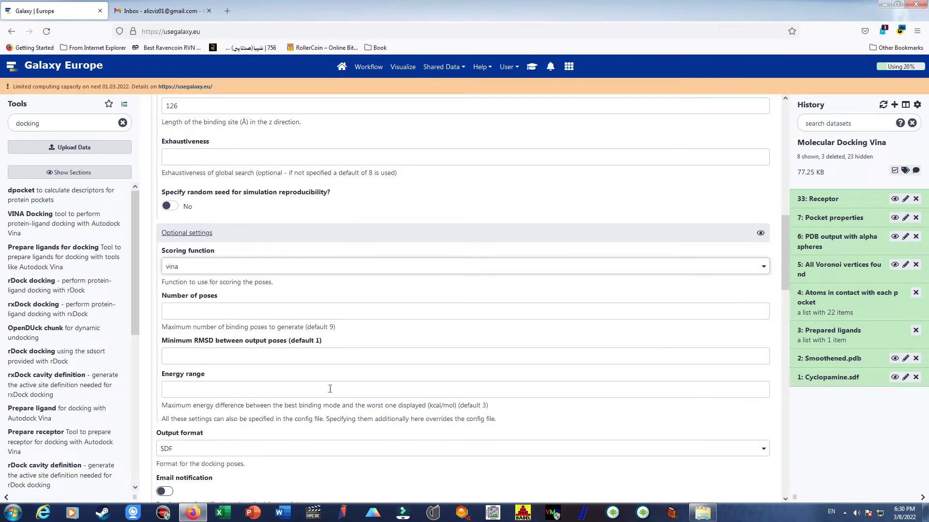
pyautogui.click(199, 314)
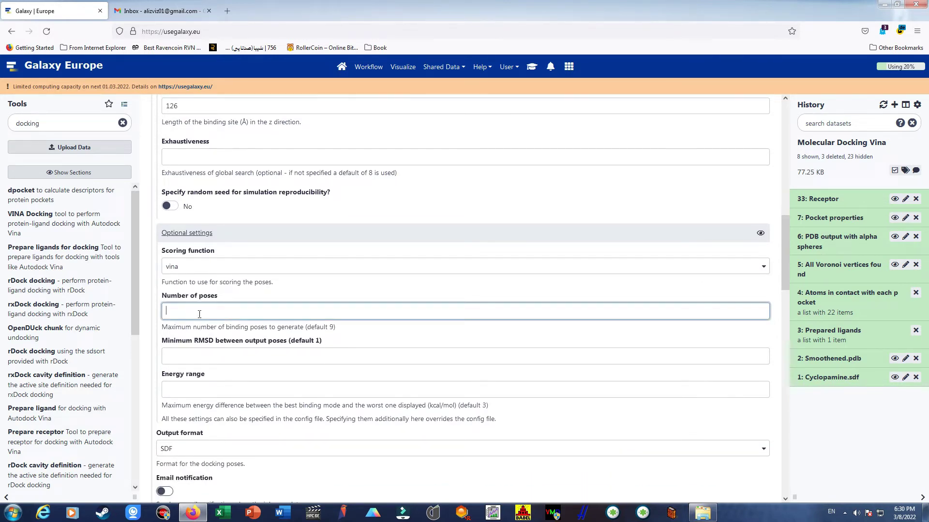
pyautogui.click(389, 349)
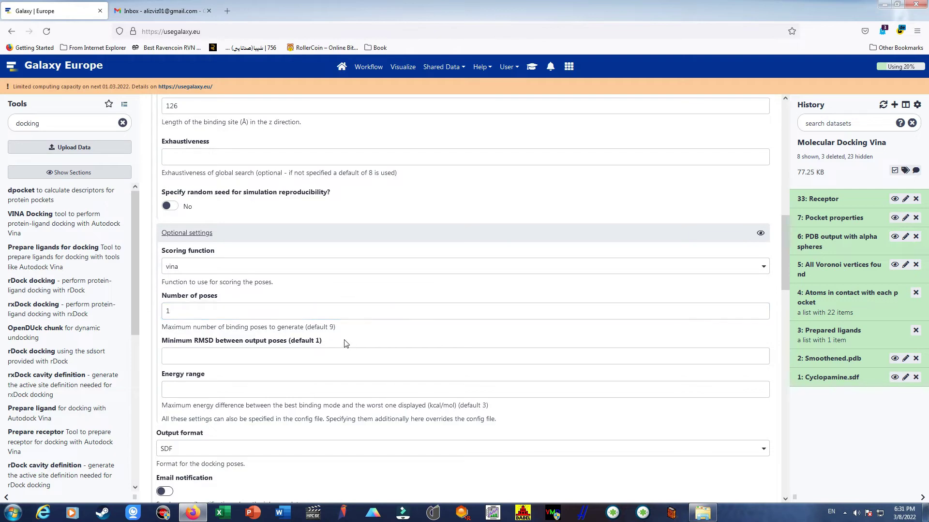
pyautogui.scroll(-2, 341, 345)
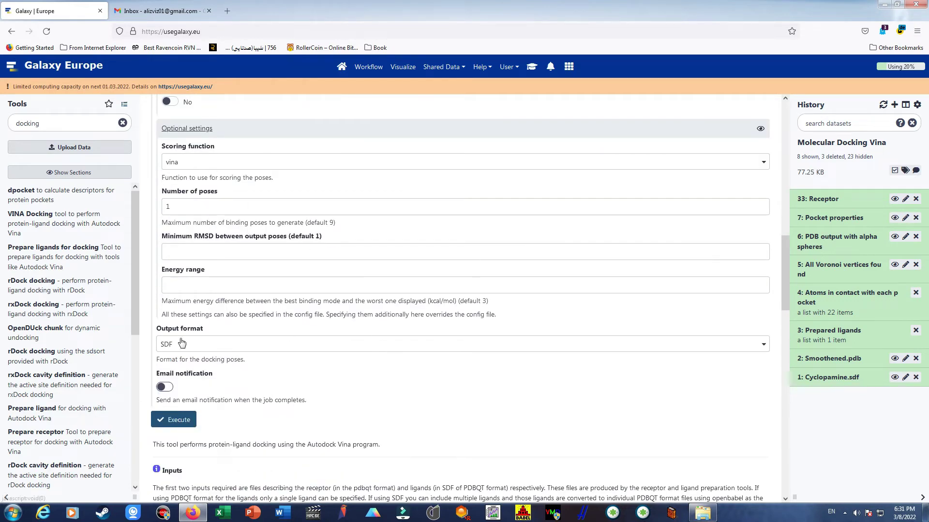
pyautogui.click(169, 423)
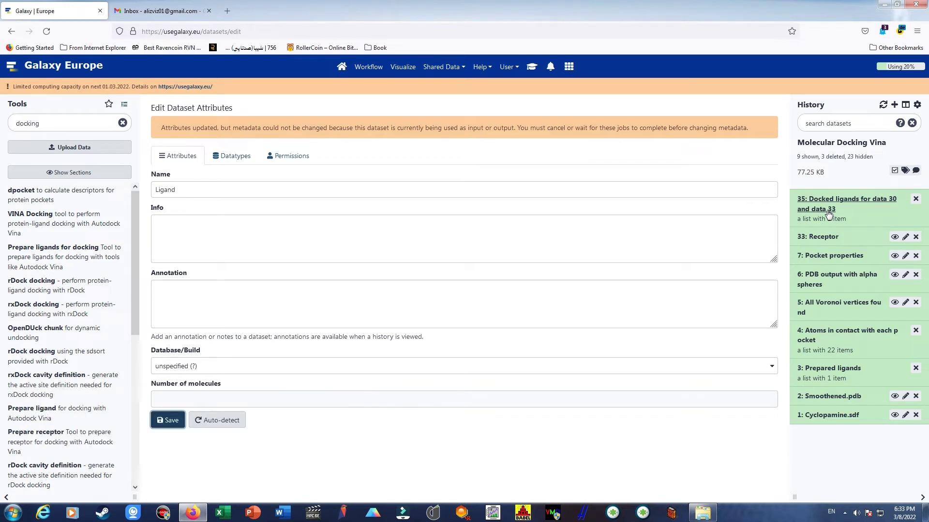
# Open ligand1_docked from the docked ligands collection and examine its Vina result and score.
pyautogui.click(829, 212)
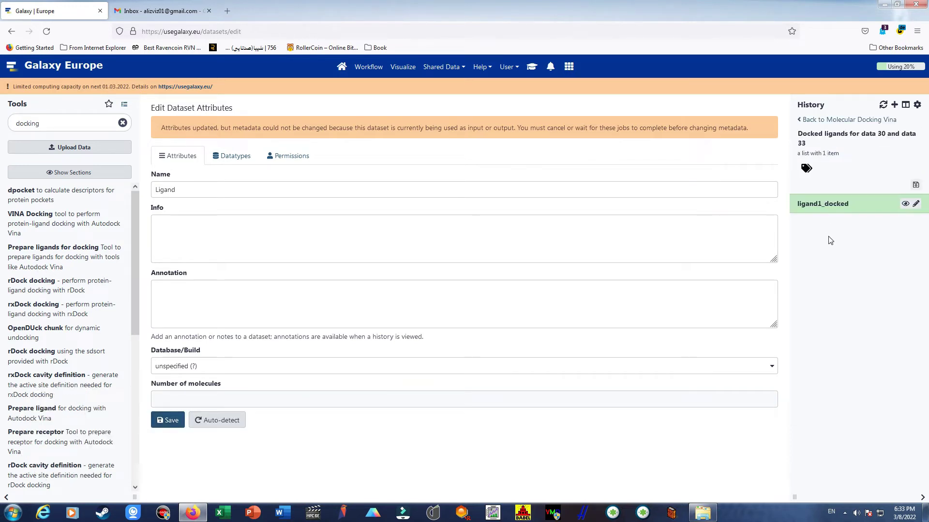
pyautogui.click(824, 204)
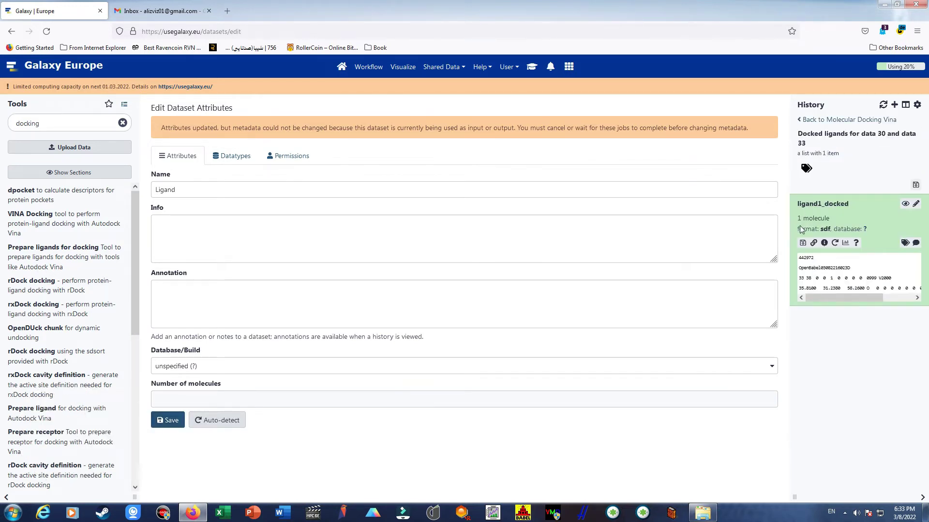
pyautogui.click(905, 204)
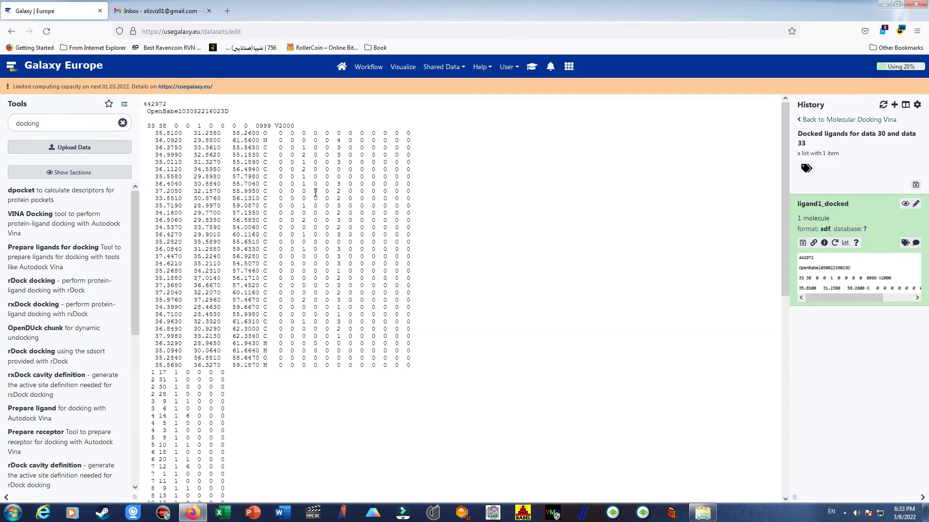
pyautogui.scroll(-7, 251, 187)
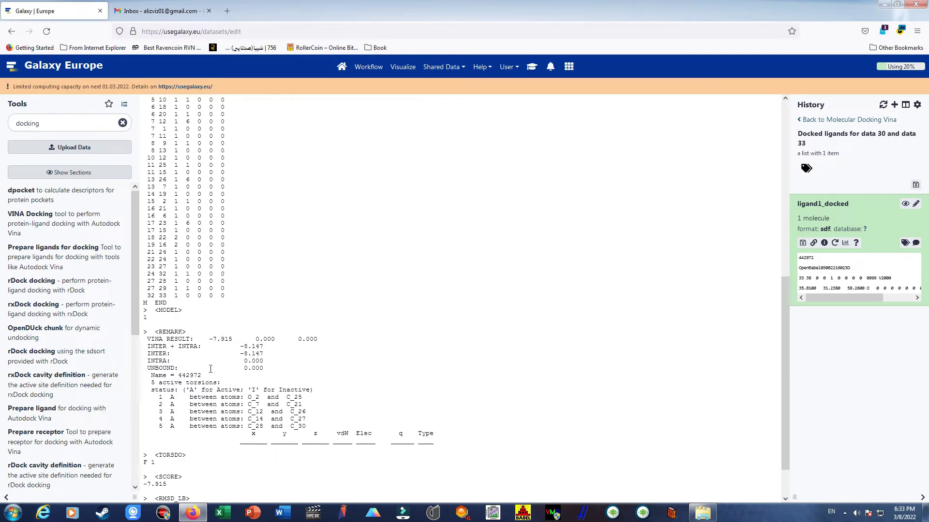
pyautogui.scroll(-1, 211, 365)
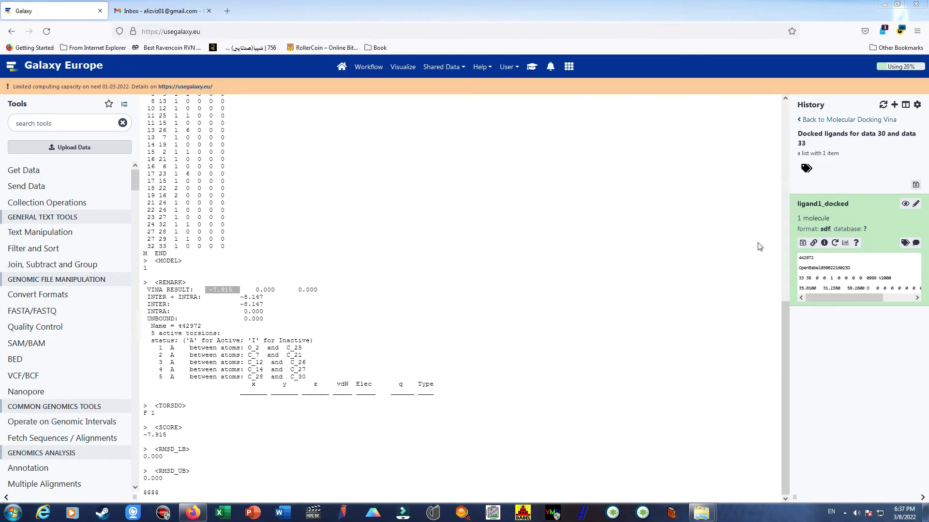
# Find the Visualisation of compounds tool and use the docked ligands collection as its molecular input.
pyautogui.click(85, 124)
pyautogui.write('visualisation')
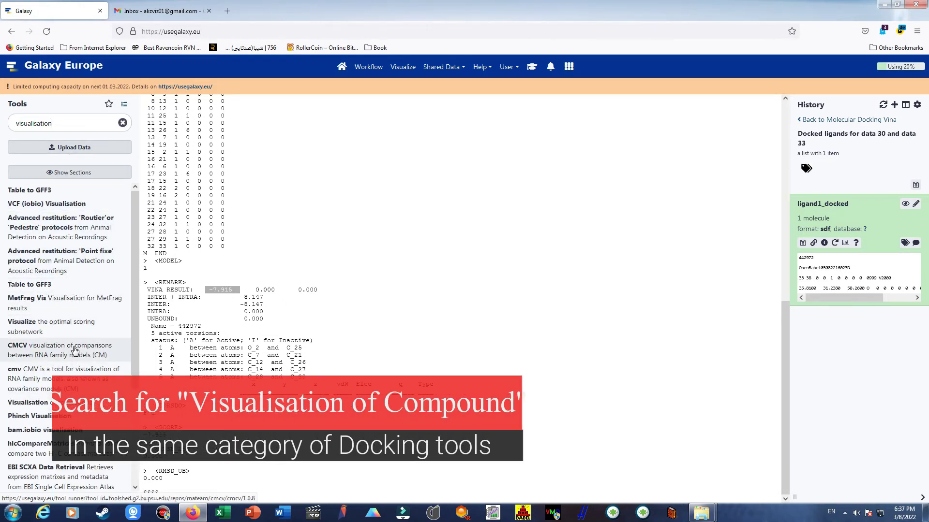
pyautogui.click(29, 404)
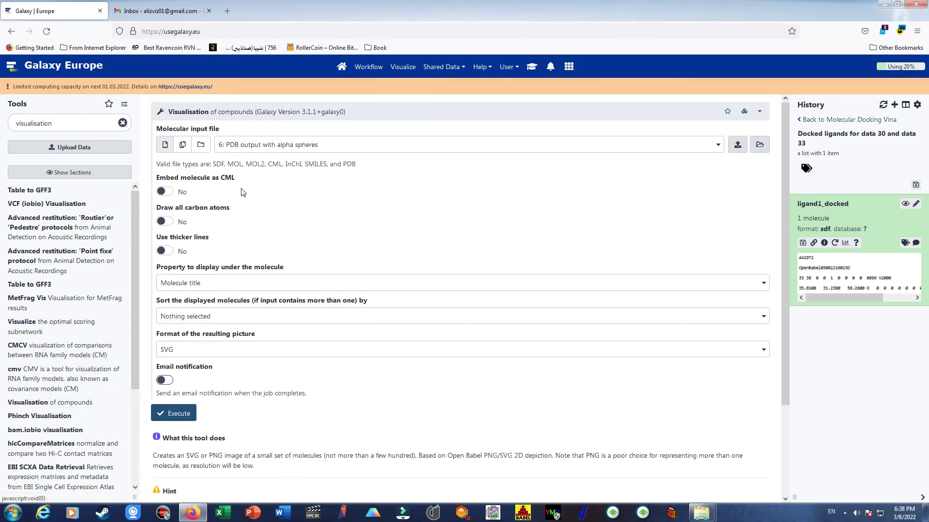
pyautogui.click(203, 147)
pyautogui.click(277, 145)
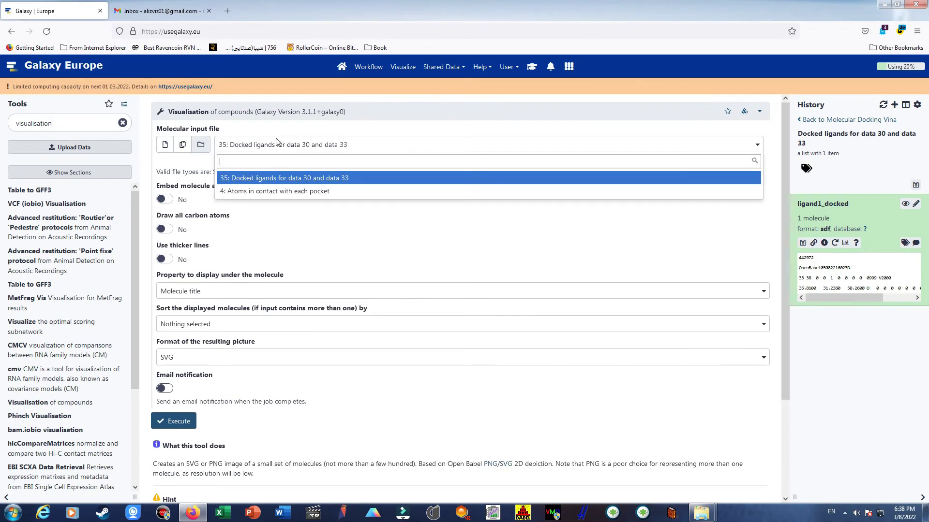
pyautogui.click(245, 177)
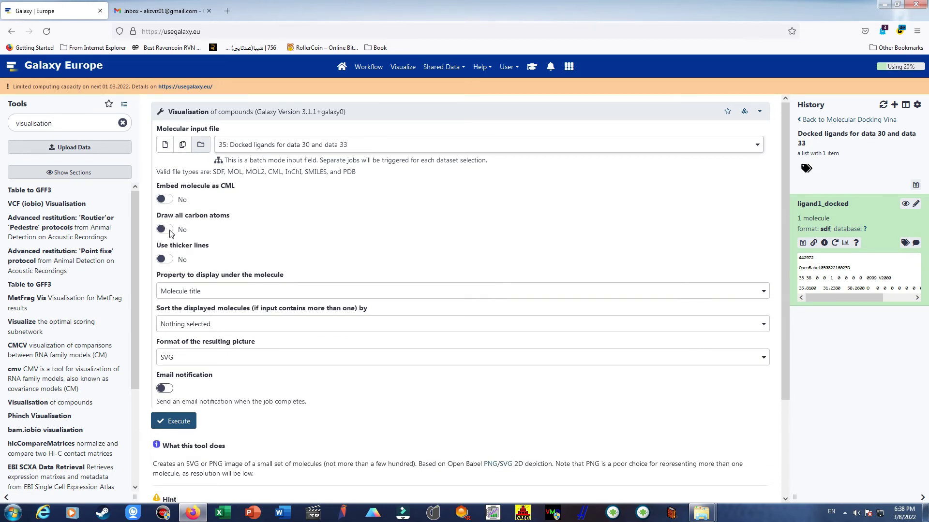
# Turn on thicker lines and display the number of aromatic bonds under the molecule.
pyautogui.click(164, 259)
pyautogui.scroll(-1, 167, 262)
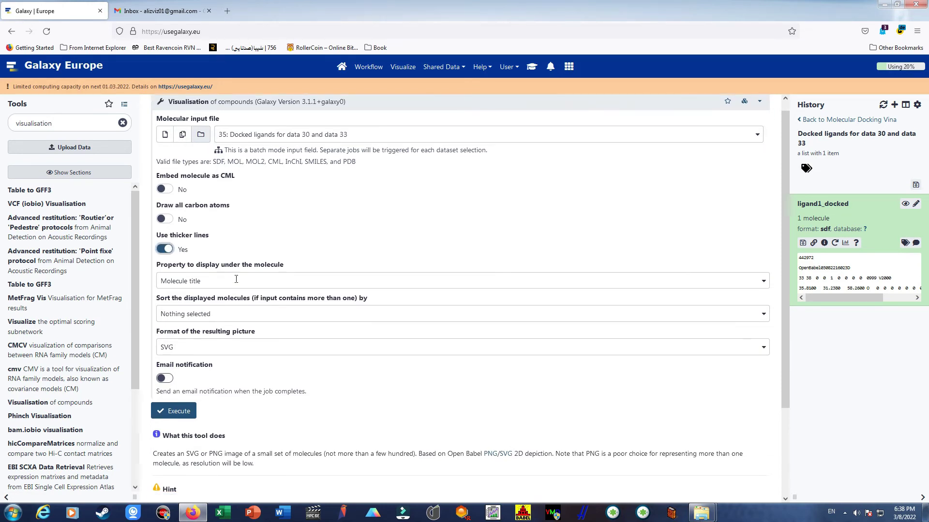
pyautogui.click(208, 244)
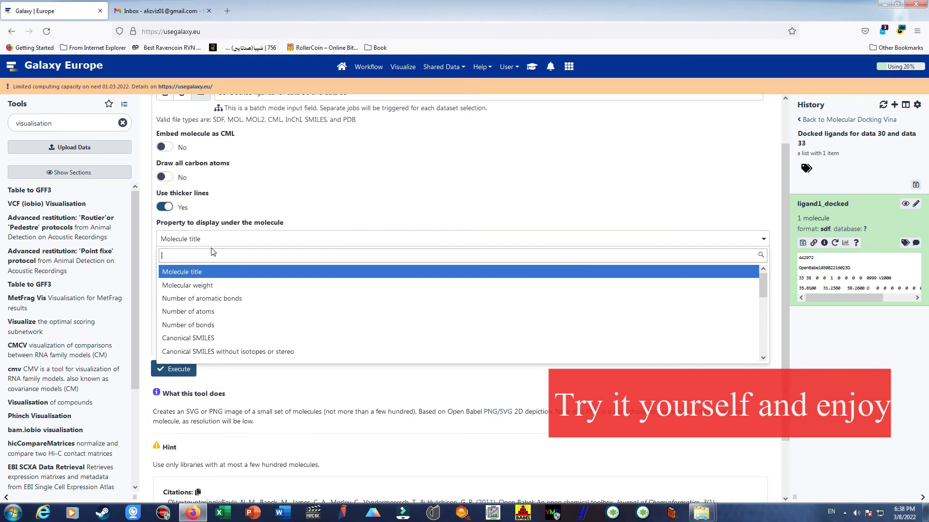
pyautogui.click(236, 242)
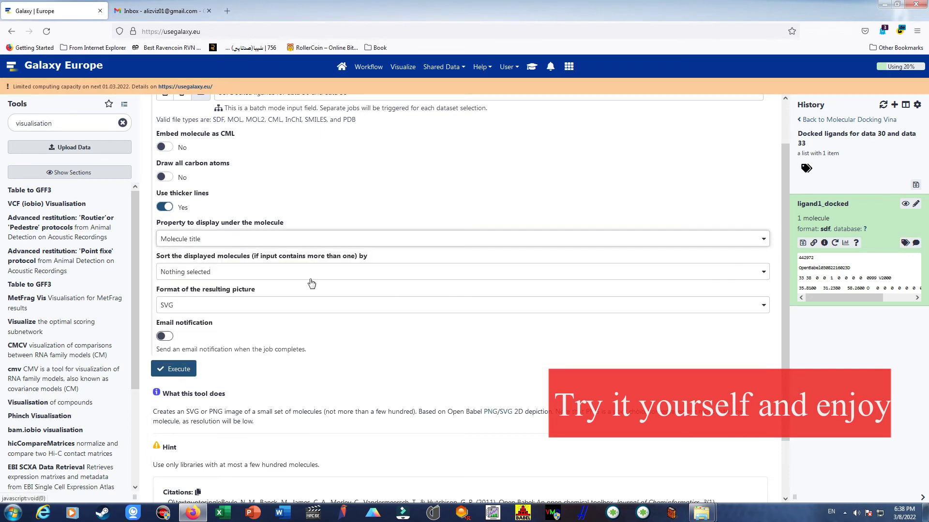
pyautogui.click(220, 246)
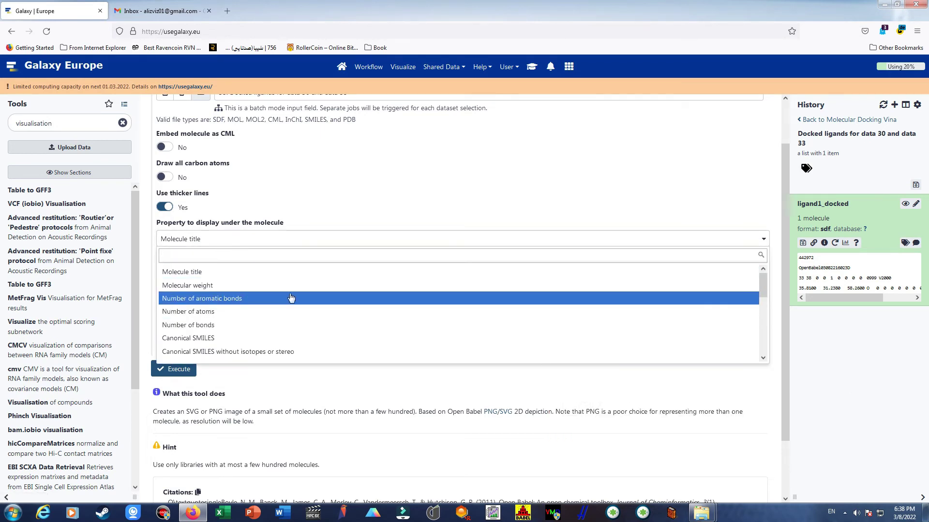
pyautogui.click(252, 299)
# Sort the displayed molecules by number of bonds and set the resulting picture's format to PNG.
pyautogui.click(203, 273)
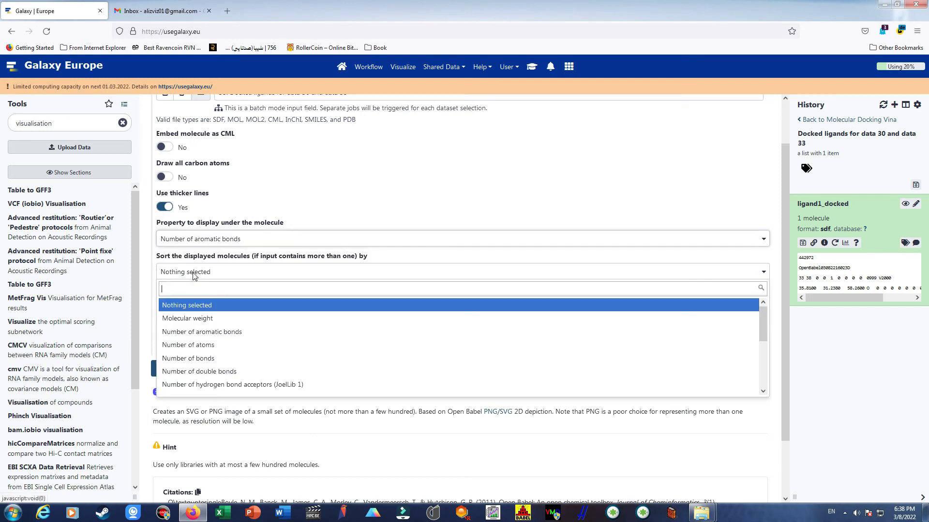
pyautogui.click(229, 358)
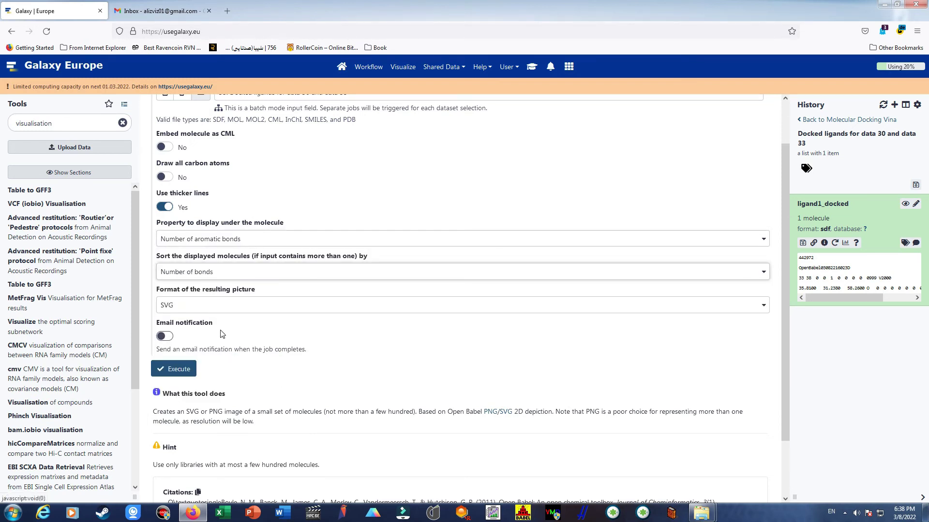
pyautogui.click(218, 309)
pyautogui.click(204, 350)
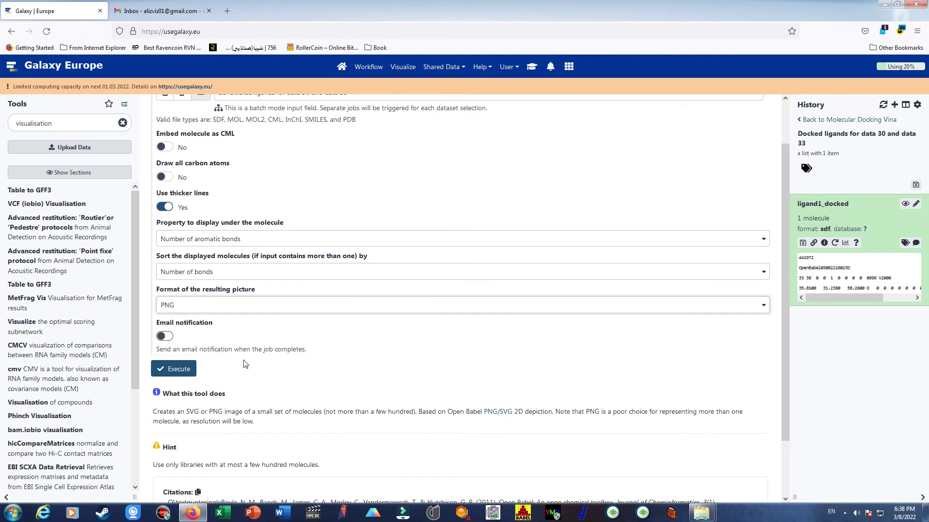
# Run the compound visualisation job on the docked ligands.
pyautogui.scroll(-1, 245, 364)
pyautogui.scroll(2, 245, 364)
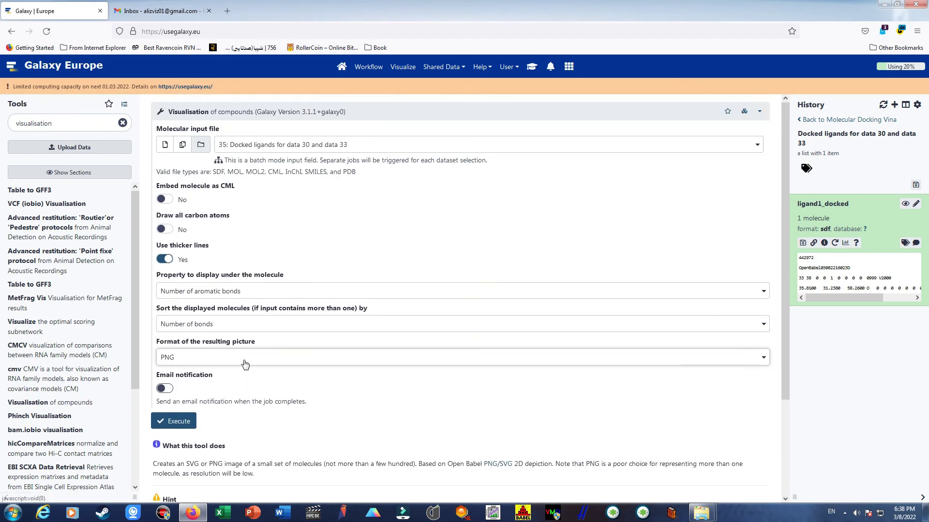
pyautogui.click(164, 428)
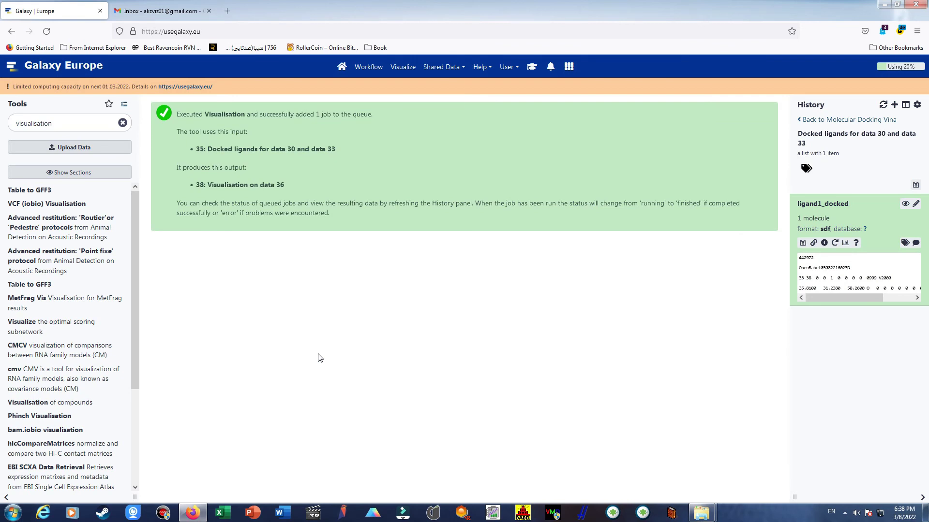
# Return to the Molecular Docking Vina history and view the ligand1_docked image in the visualisation collection.
pyautogui.click(823, 120)
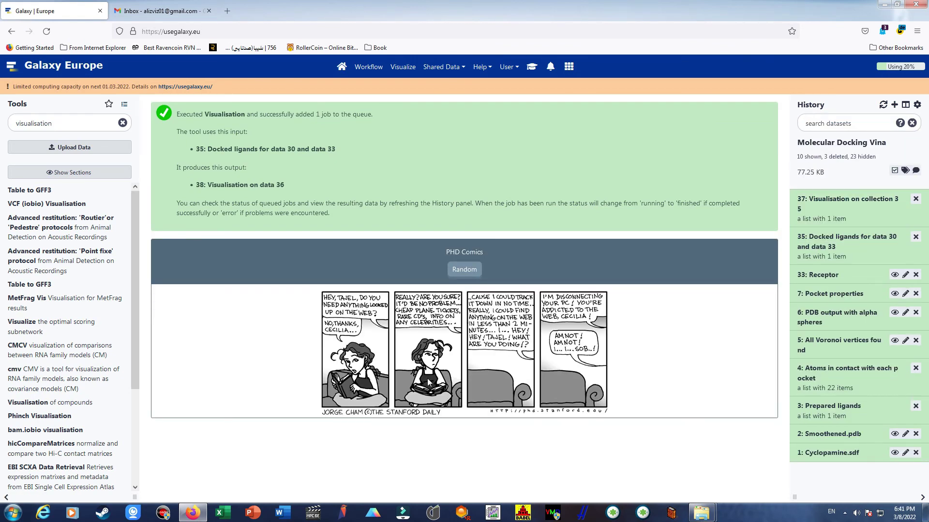
pyautogui.click(822, 200)
pyautogui.click(836, 199)
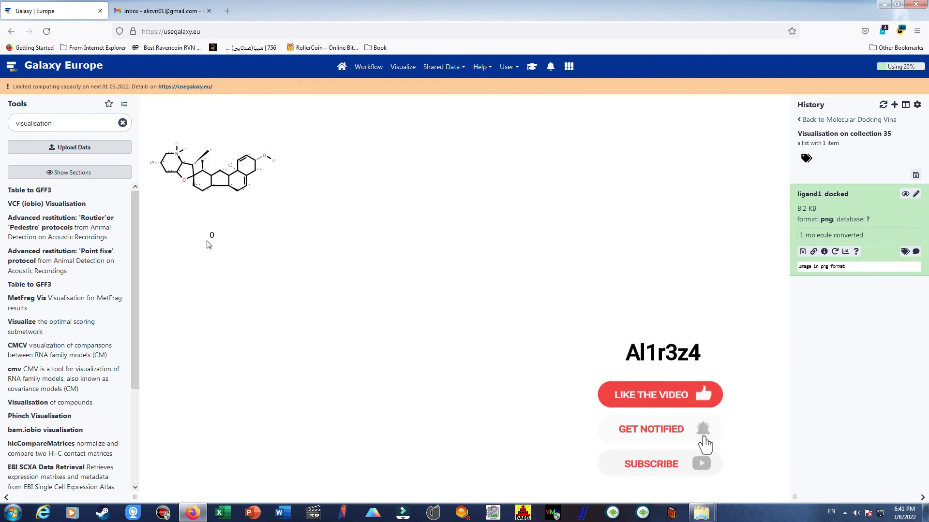
# Download the ligand1_docked PNG, opening it with Windows Photo Viewer, and inspect the molecule up close.
pyautogui.click(803, 252)
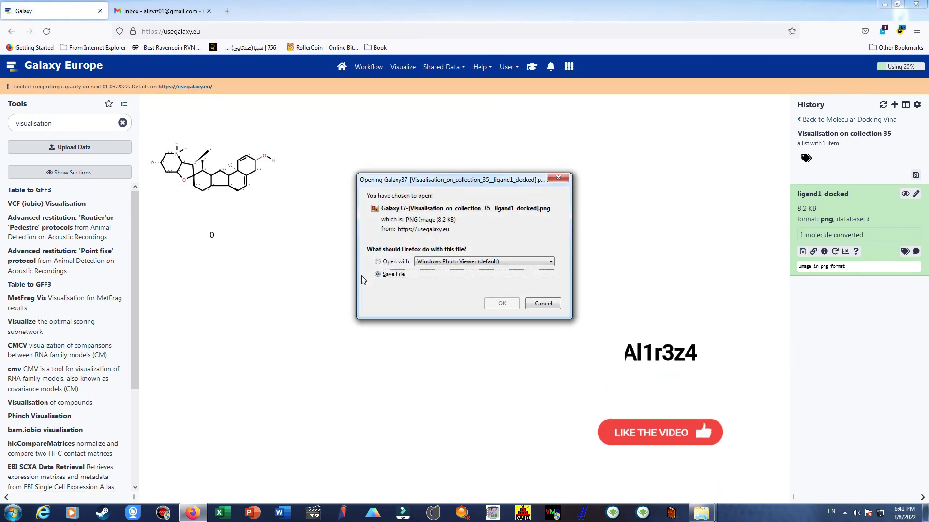
pyautogui.click(398, 261)
pyautogui.click(502, 303)
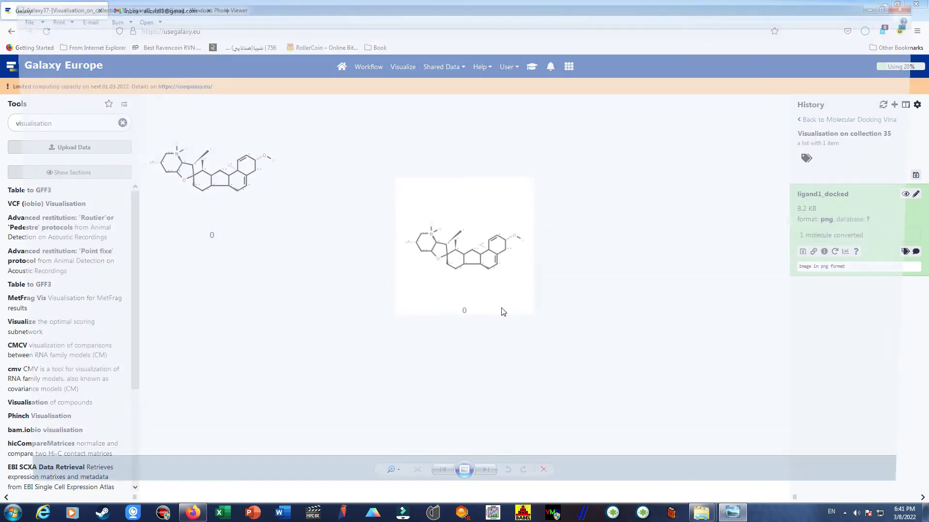
pyautogui.scroll(3, 493, 297)
pyautogui.scroll(-2, 490, 296)
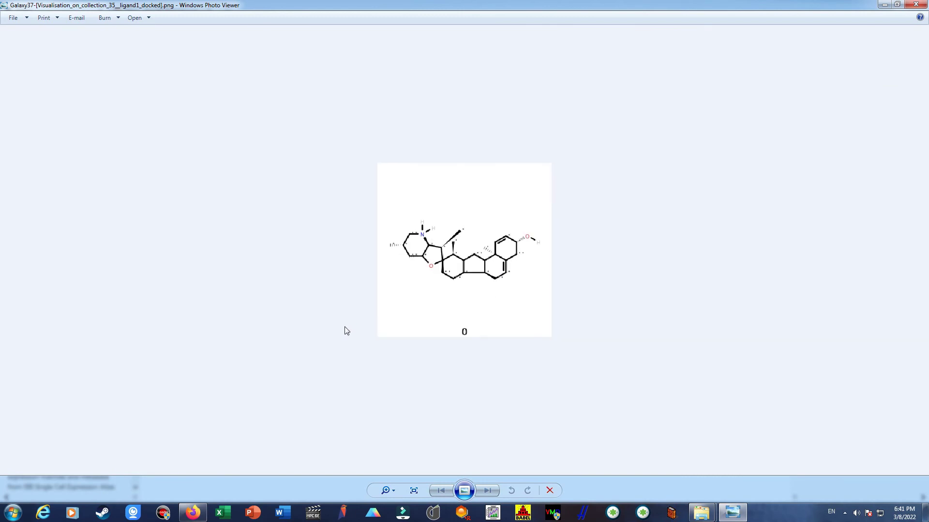
pyautogui.scroll(-1, 346, 331)
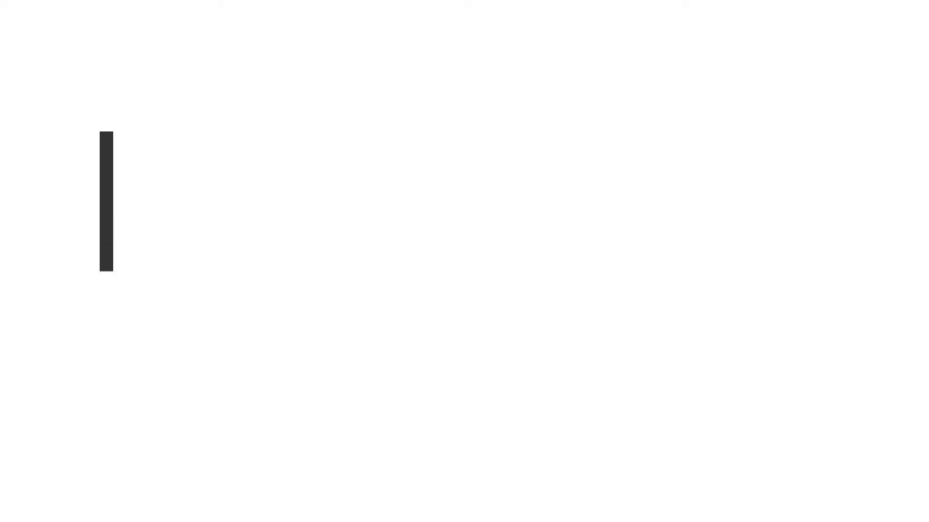